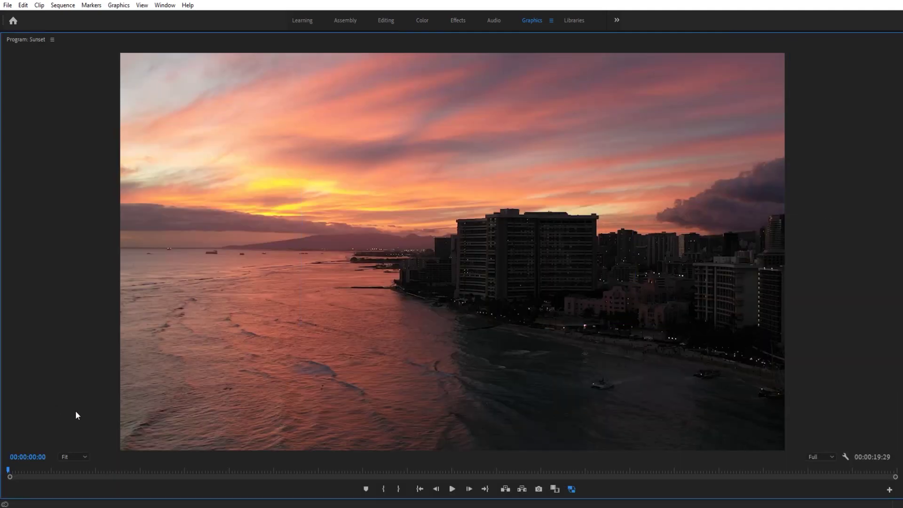
Preview the finished Cinque Terre, Italy border title, then restore the Graphics workspace layout.
key("space")
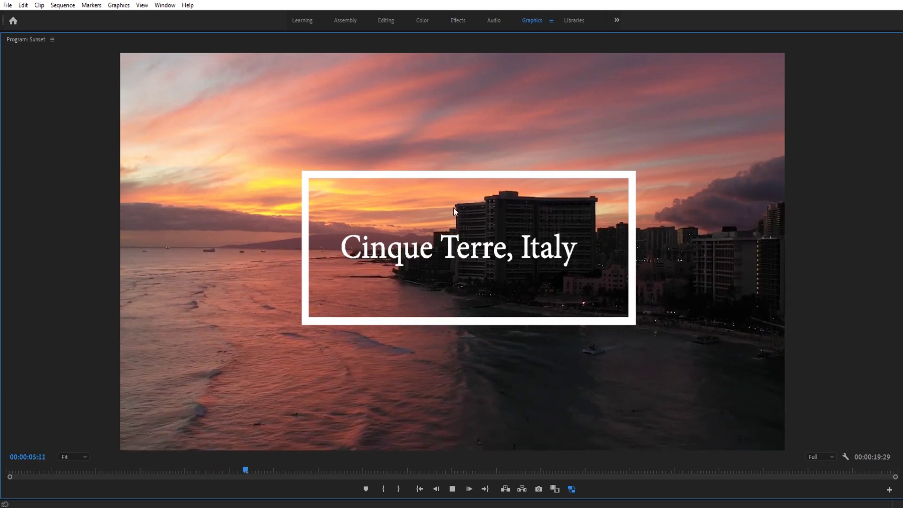
key("space")
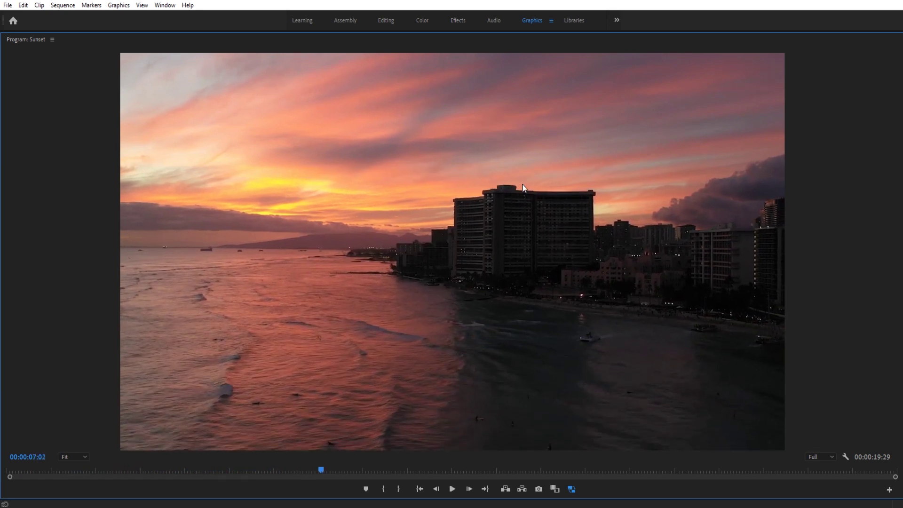
key("grave")
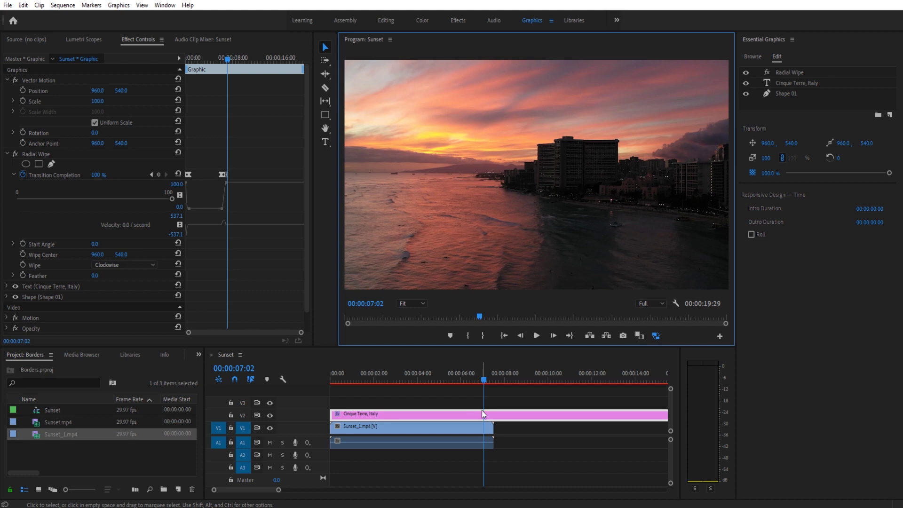
Delete the Cinque Terre, Italy graphic clip from V2 and select the Sunset_1.mp4 clip.
left_click(493, 418)
key("Delete")
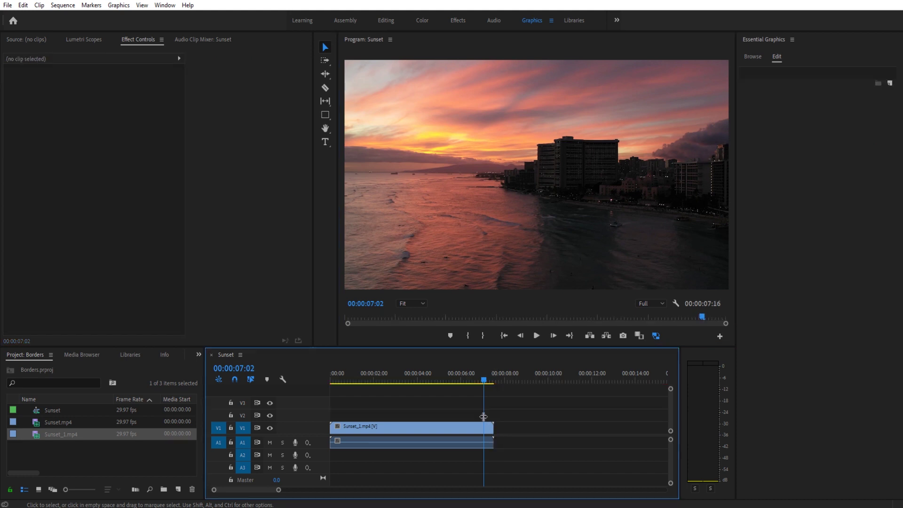
left_click(408, 420)
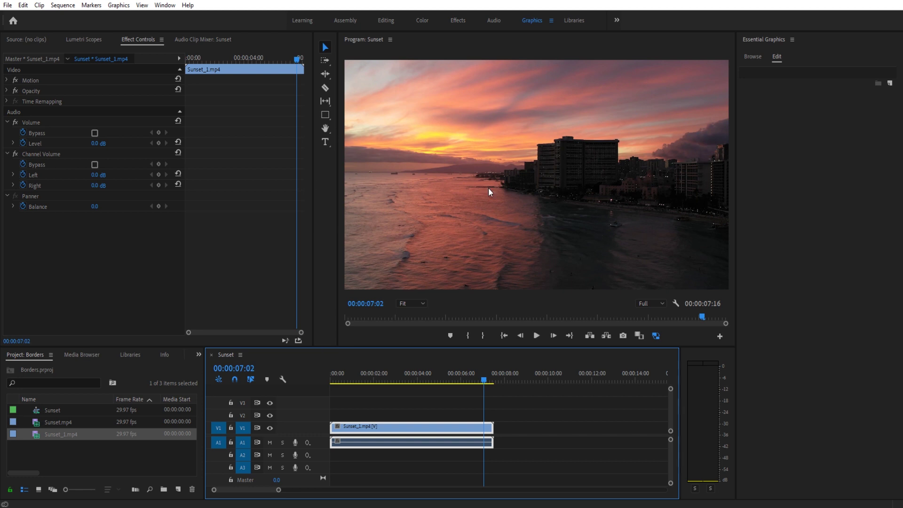
Draw a rectangle over the sunset footage with the Rectangle tool.
left_click(325, 114)
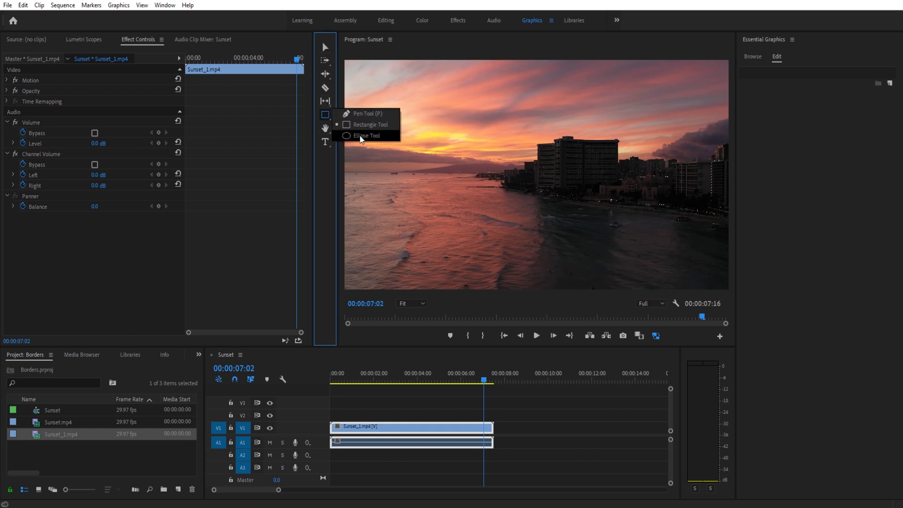
left_click(367, 125)
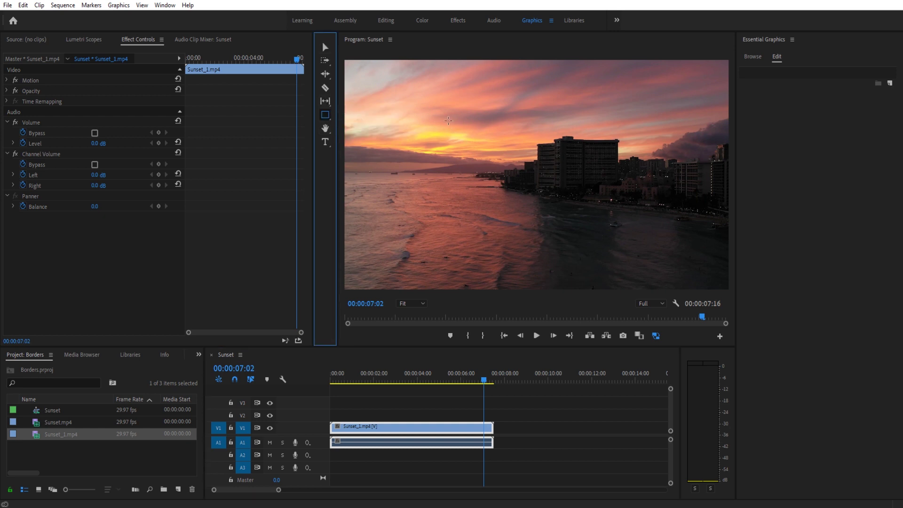
left_click_drag(441, 117, 627, 235)
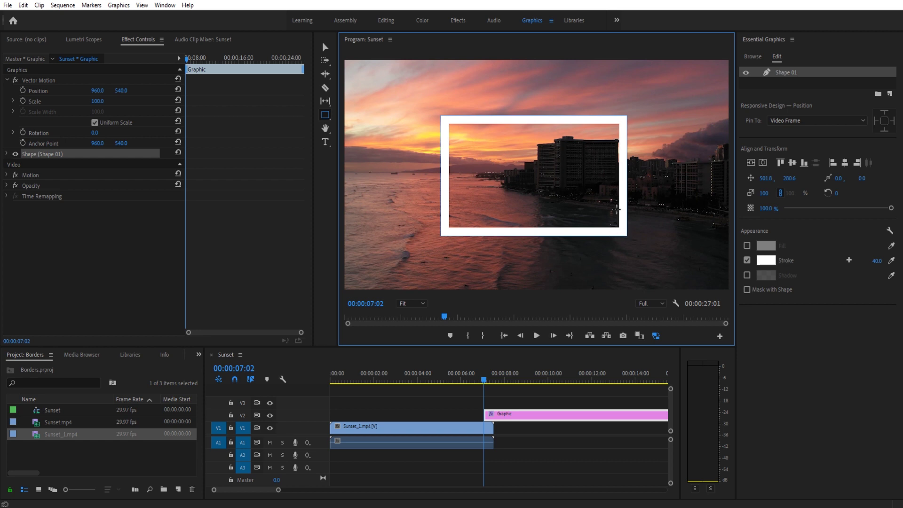
Make the rectangle hollow: fill off, white stroke on, stroke width 25.0.
left_click(747, 246)
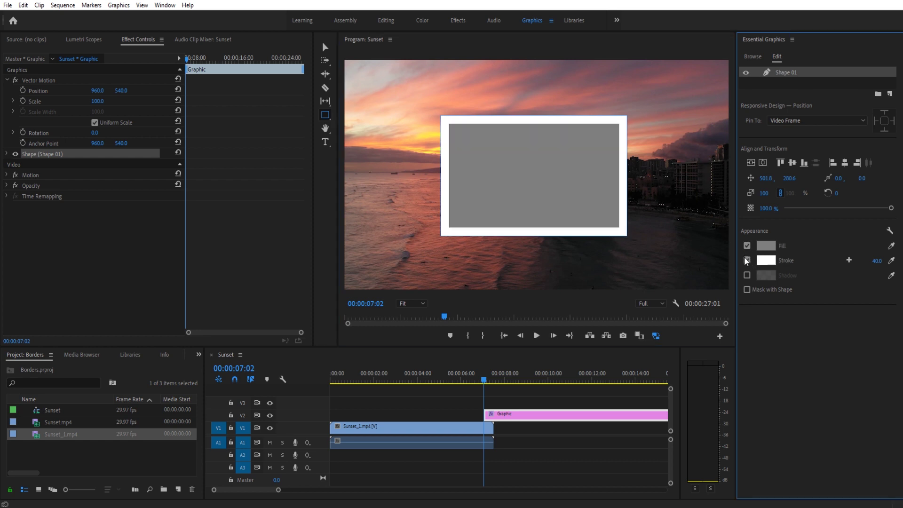
left_click(747, 260)
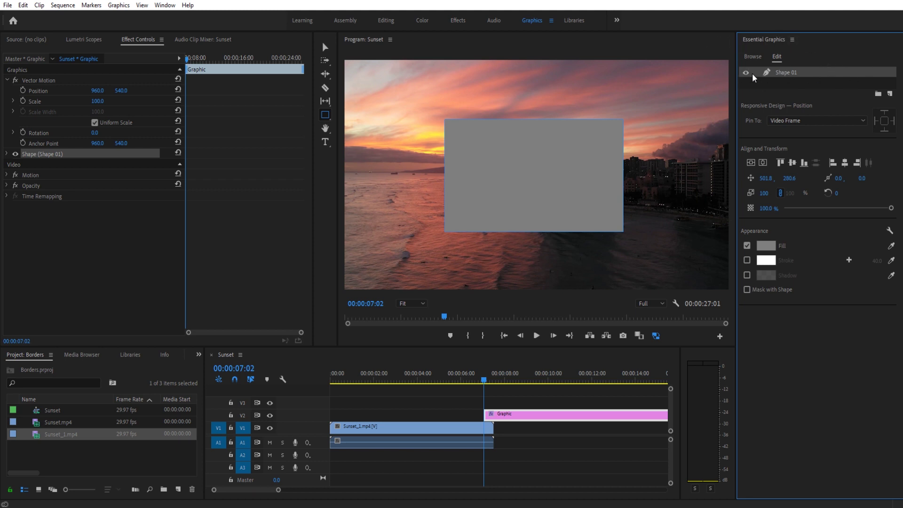
left_click(754, 55)
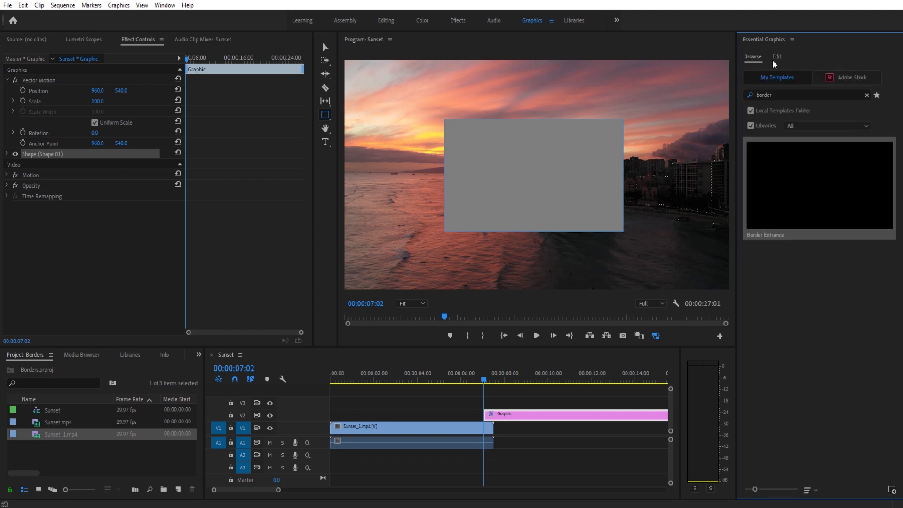
left_click(779, 60)
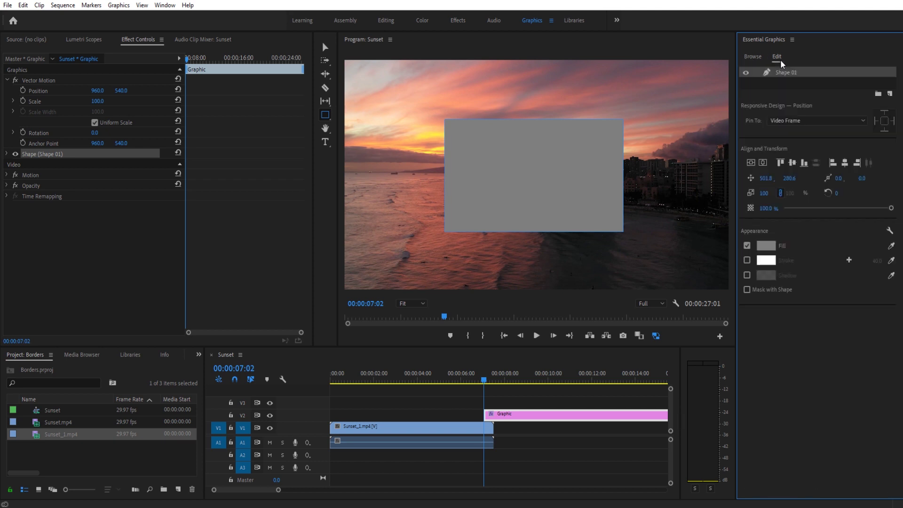
left_click(747, 245)
left_click(746, 259)
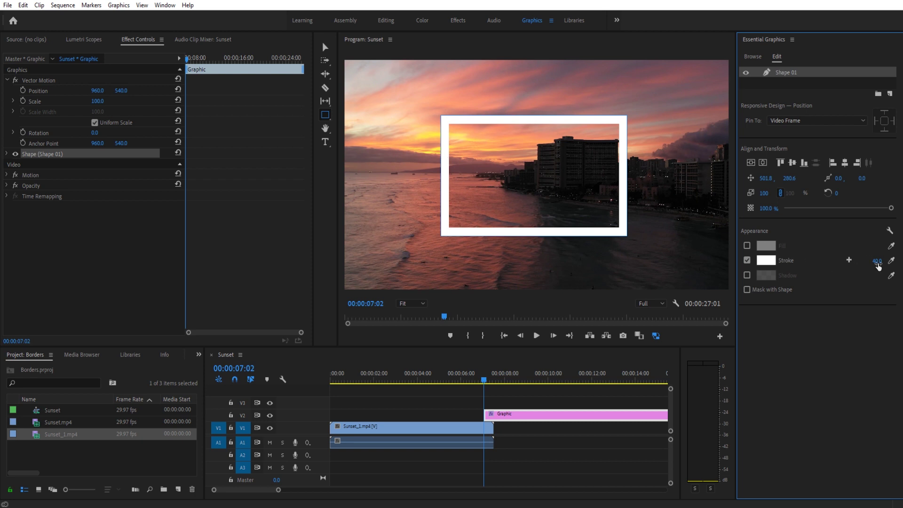
left_click_drag(877, 261, 869, 261)
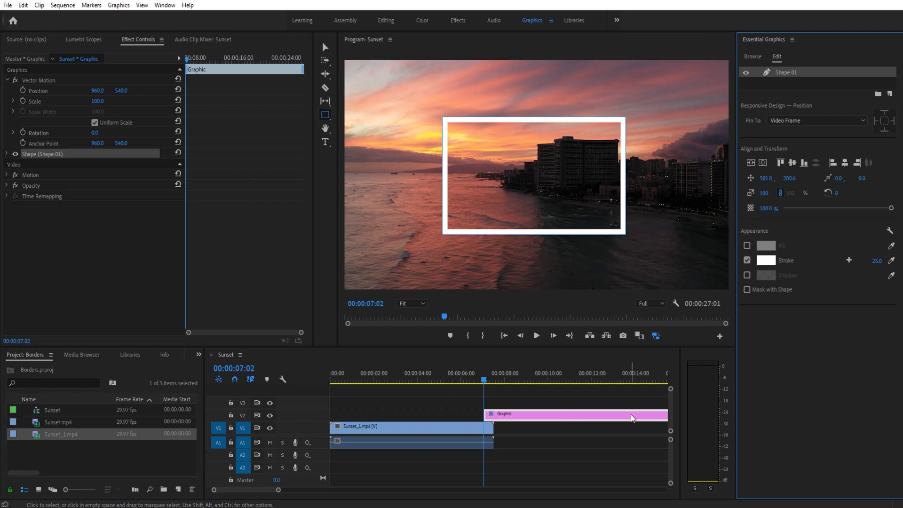
Move the graphic clip to the sequence start and return the playhead to 00:00.
left_click_drag(631, 414, 436, 414)
left_click(357, 377)
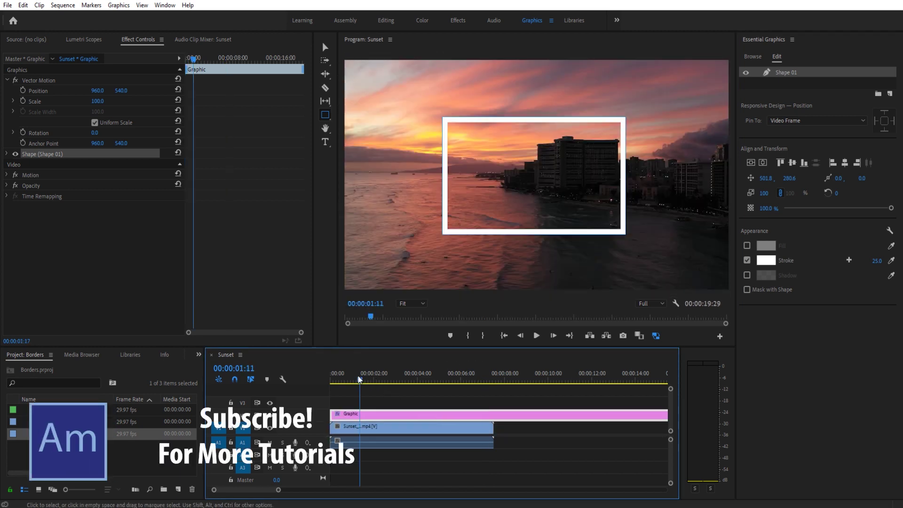
left_click_drag(358, 376, 321, 375)
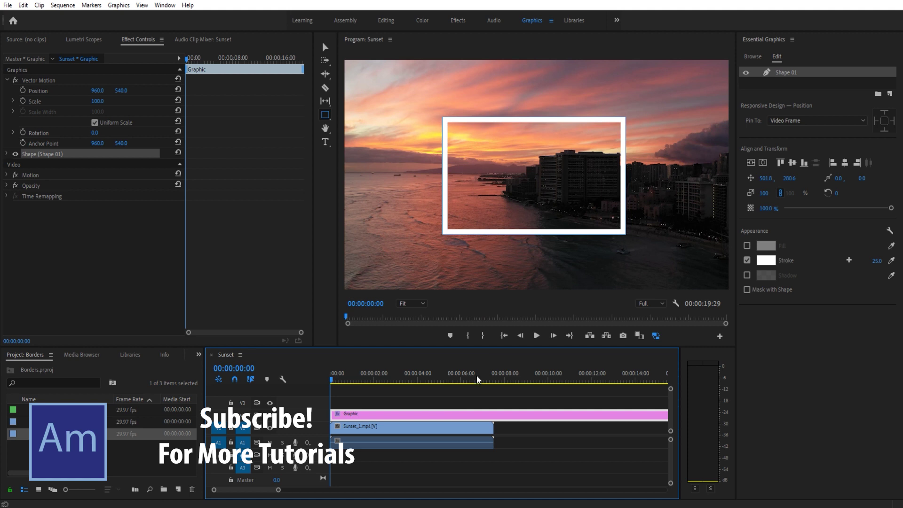
Centre the Shape 01 frame vertically and horizontally in the video.
double_click(783, 72)
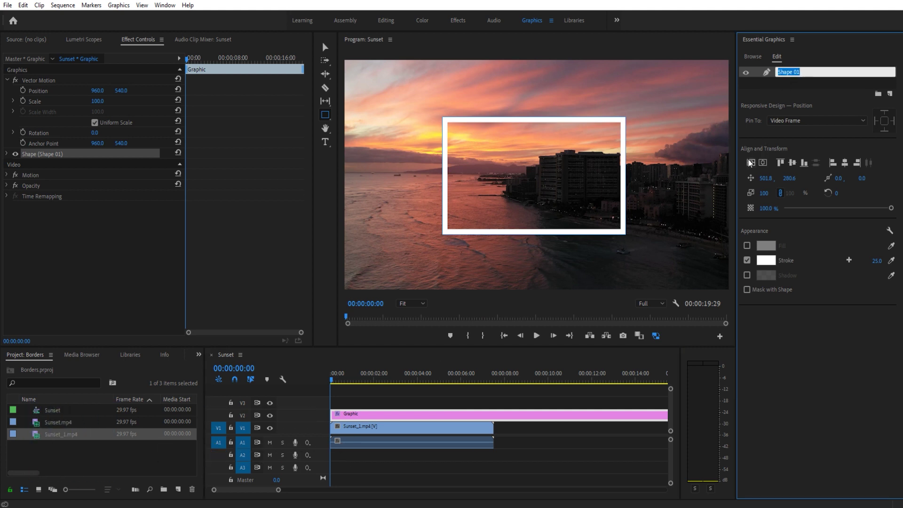
left_click(752, 164)
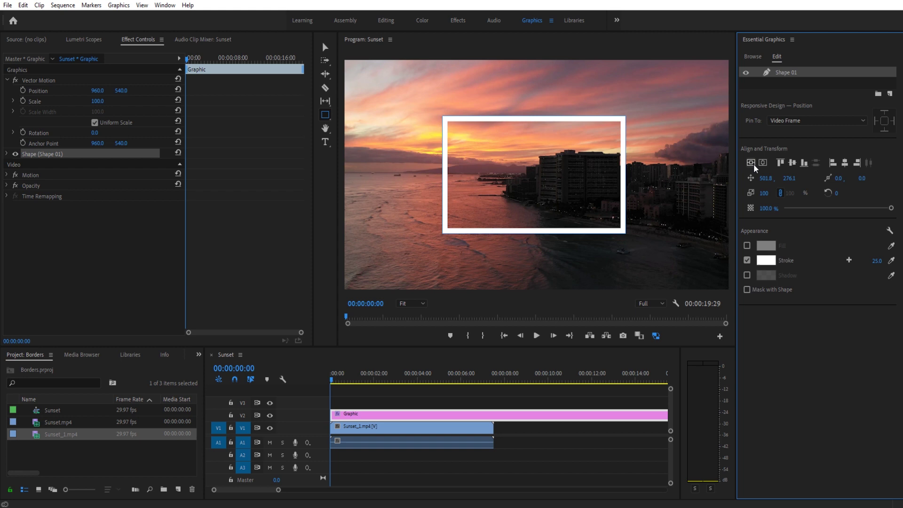
left_click(758, 162)
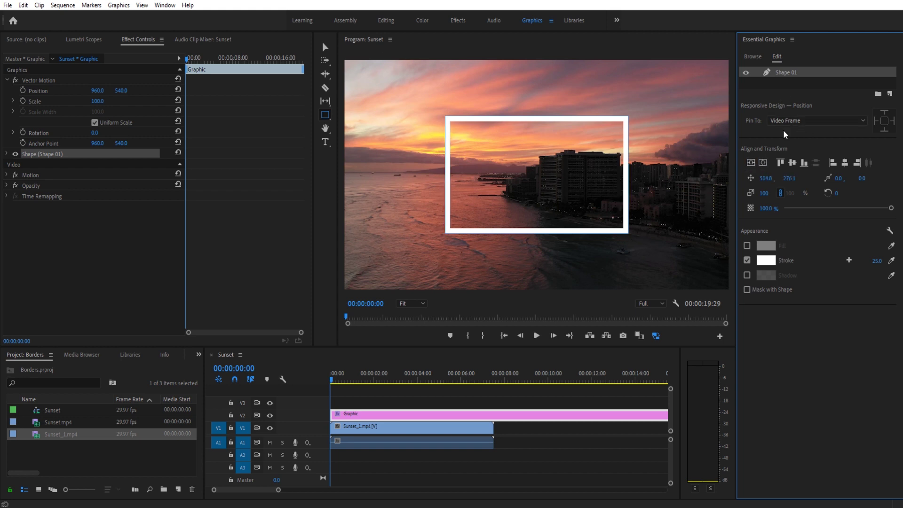
Add a text layer reading 'Cinque Terre, Italy' inside the white frame.
left_click(324, 142)
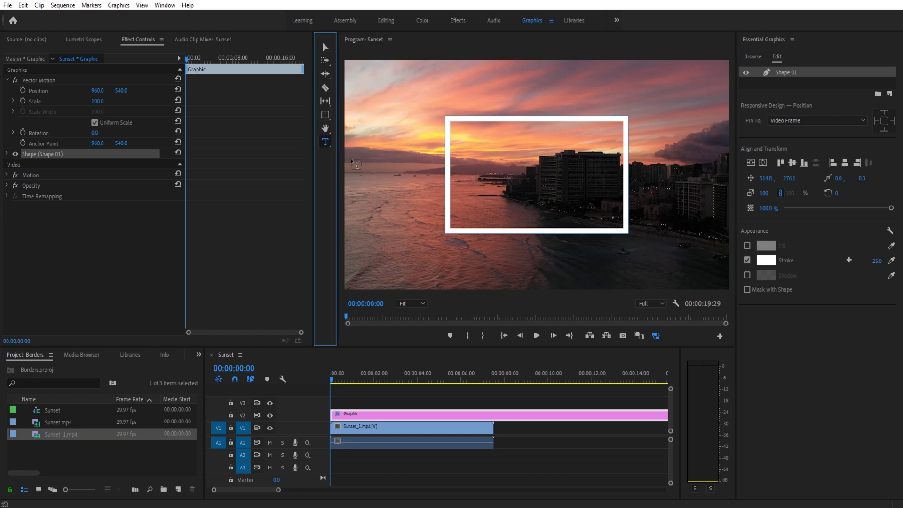
left_click(460, 170)
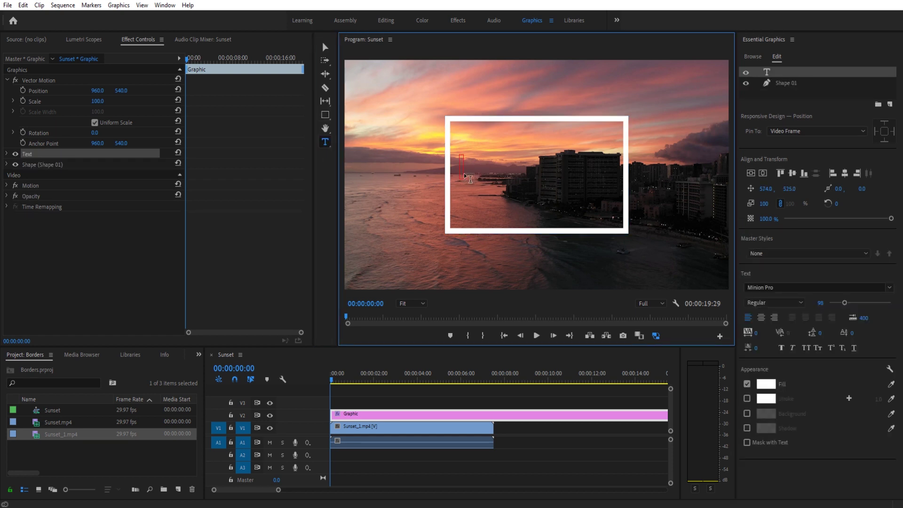
type("Cinque,")
key("BackSpace")
type("T")
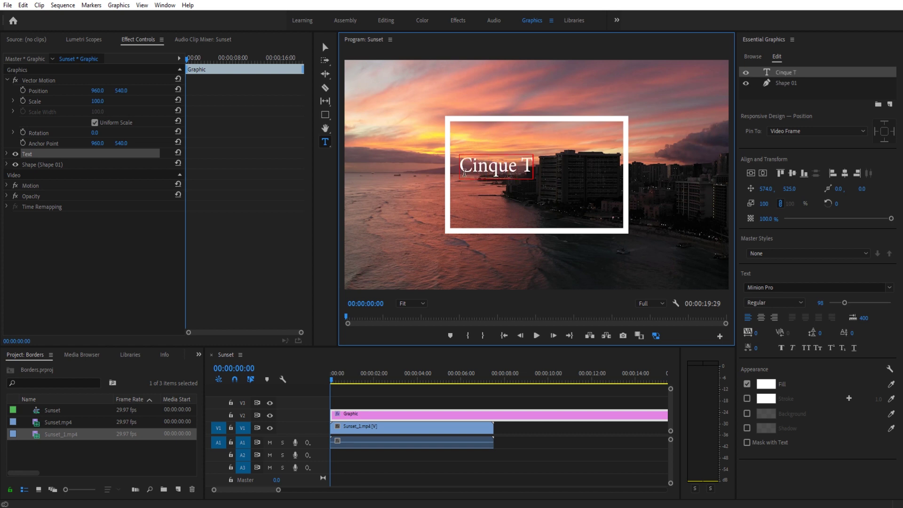
type("erre, Italy")
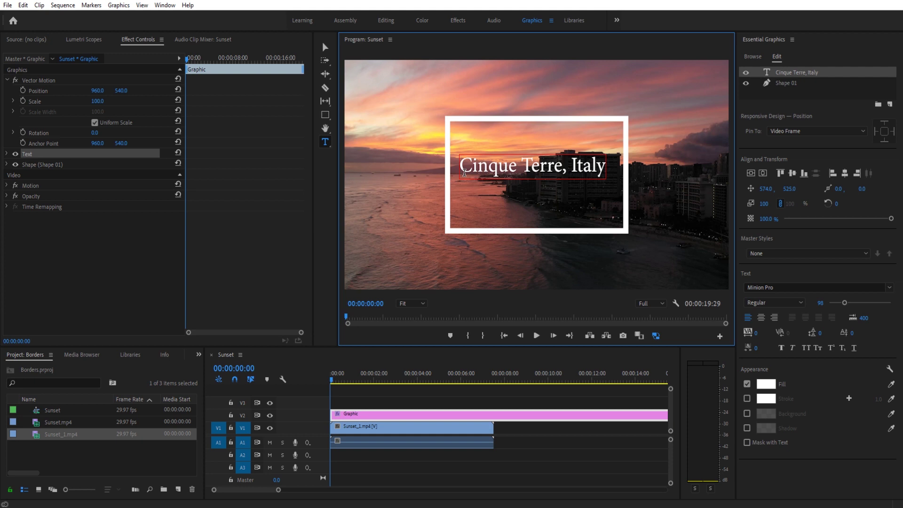
left_click(325, 47)
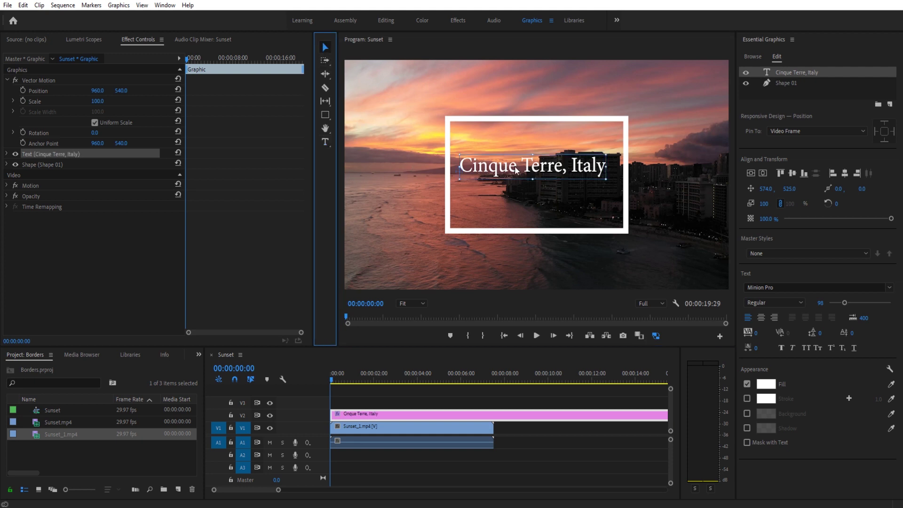
Centre the title horizontally and vertically within the frame.
left_click_drag(515, 171, 515, 171)
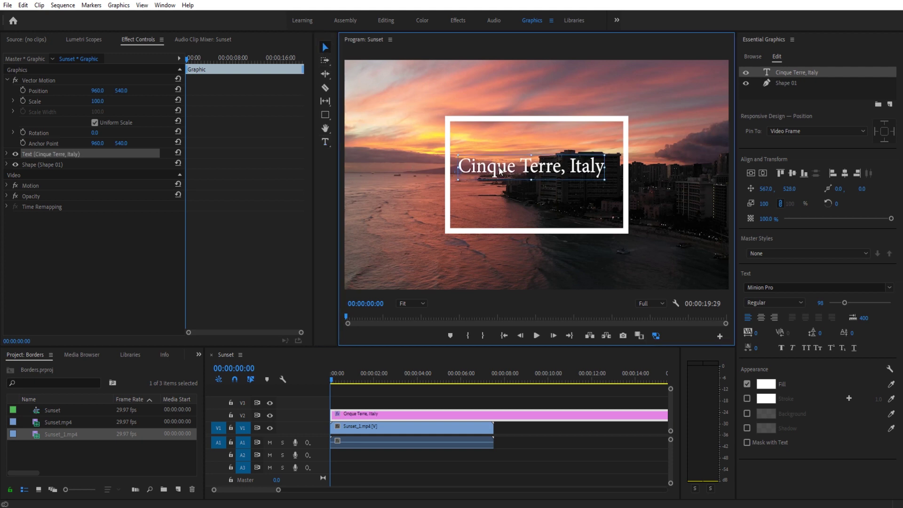
left_click(764, 172)
left_click(754, 172)
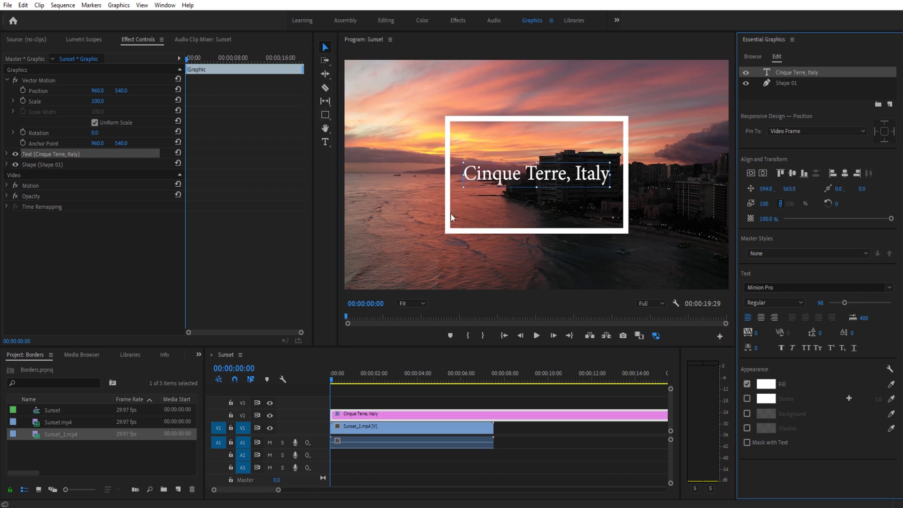
left_click(590, 230)
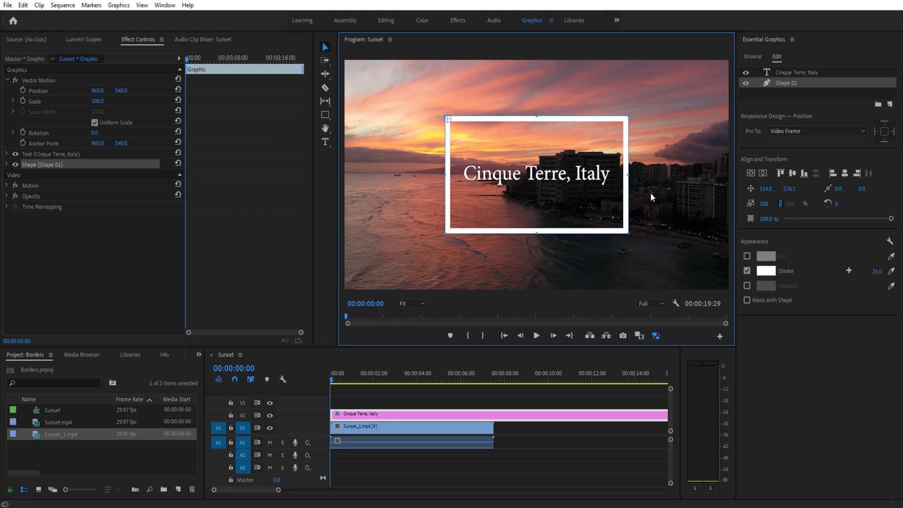
left_click(765, 270)
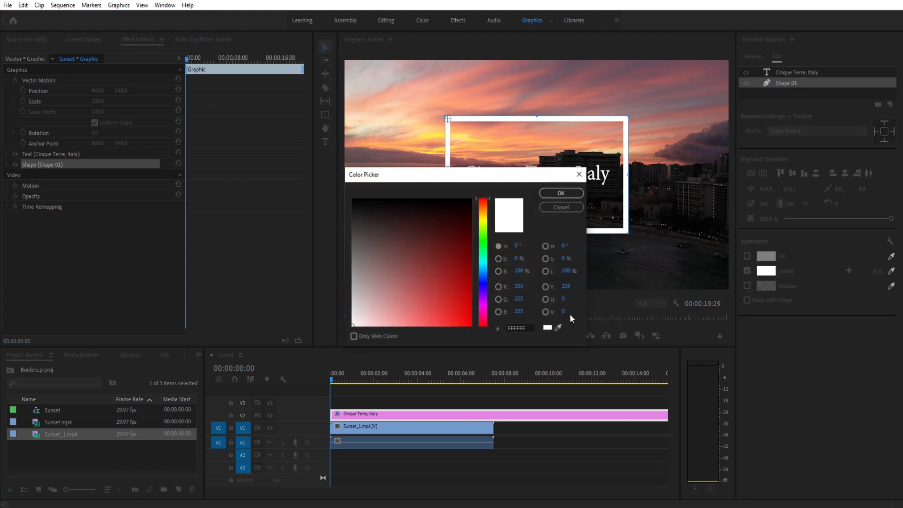
left_click(558, 327)
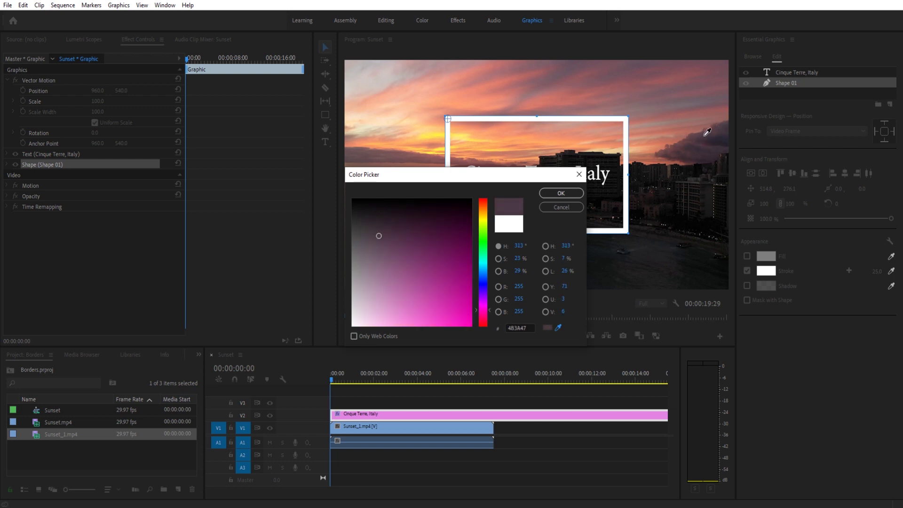
left_click(704, 136)
left_click(576, 194)
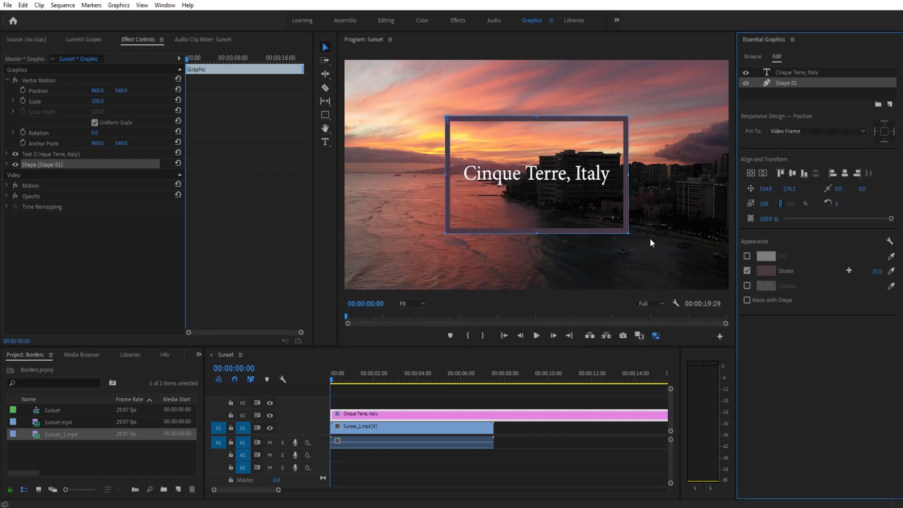
key("ctrl+z")
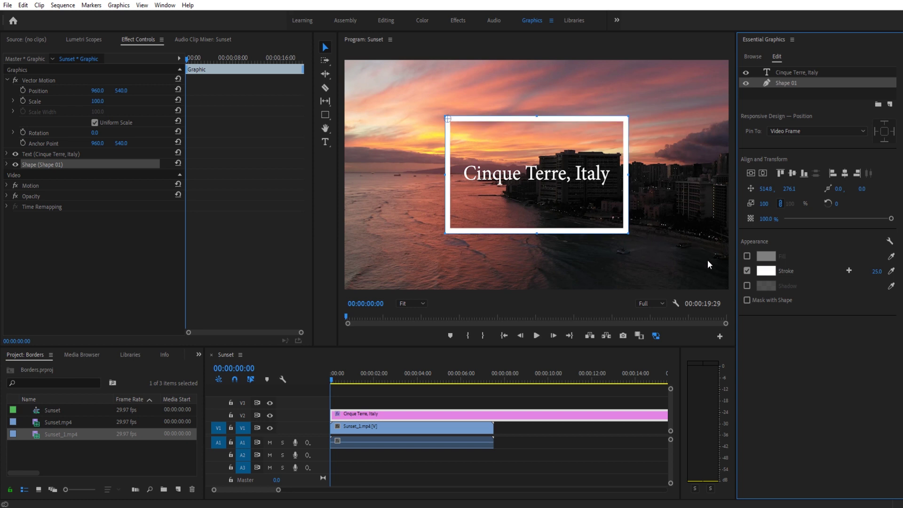
left_click(532, 438)
left_click(369, 414)
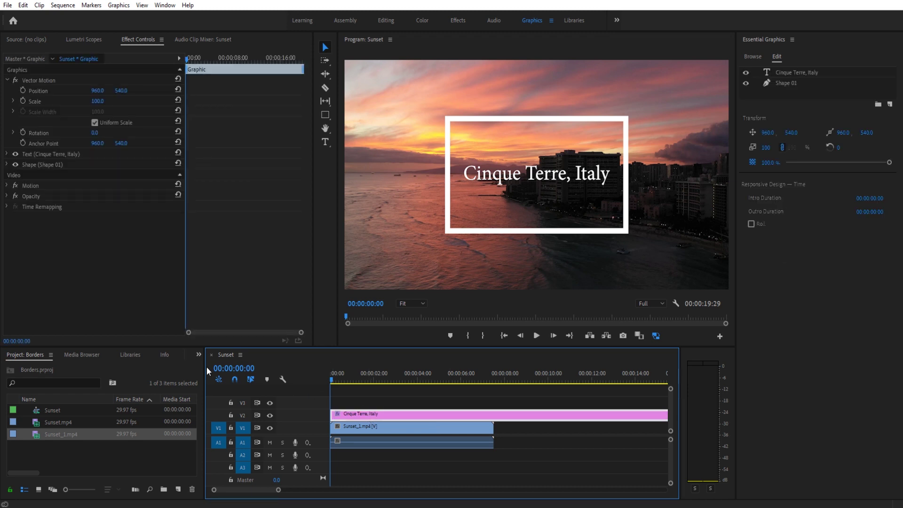
Show the Effects panel and select Radial Wipe under Video Effects > Transition.
left_click(198, 354)
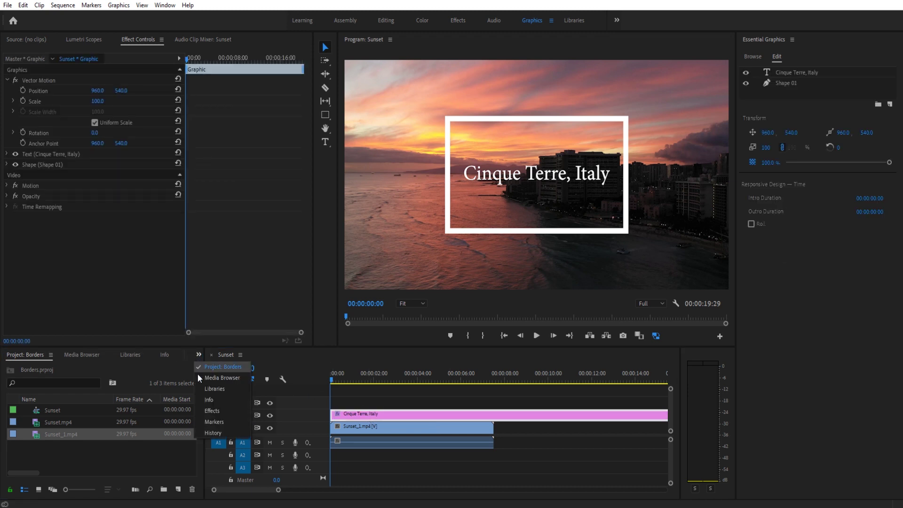
left_click(205, 410)
left_click(38, 410)
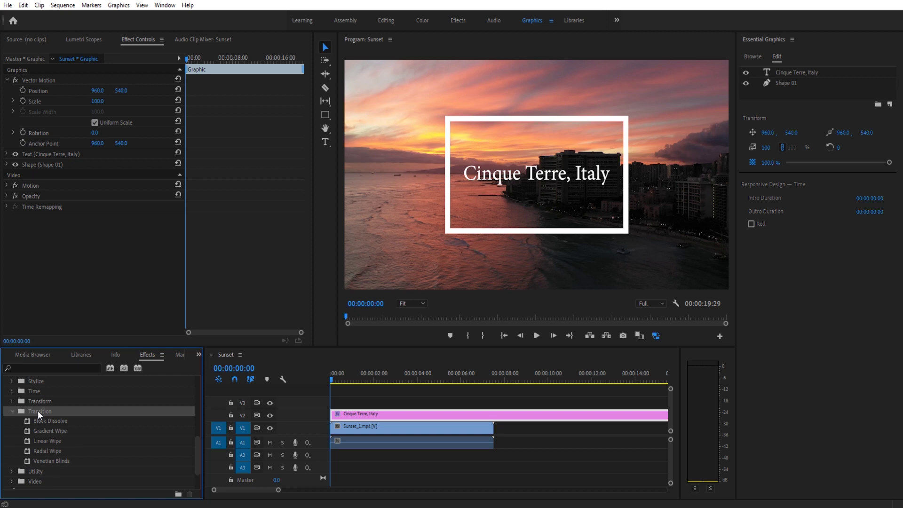
scroll(40, 411, "up", 5)
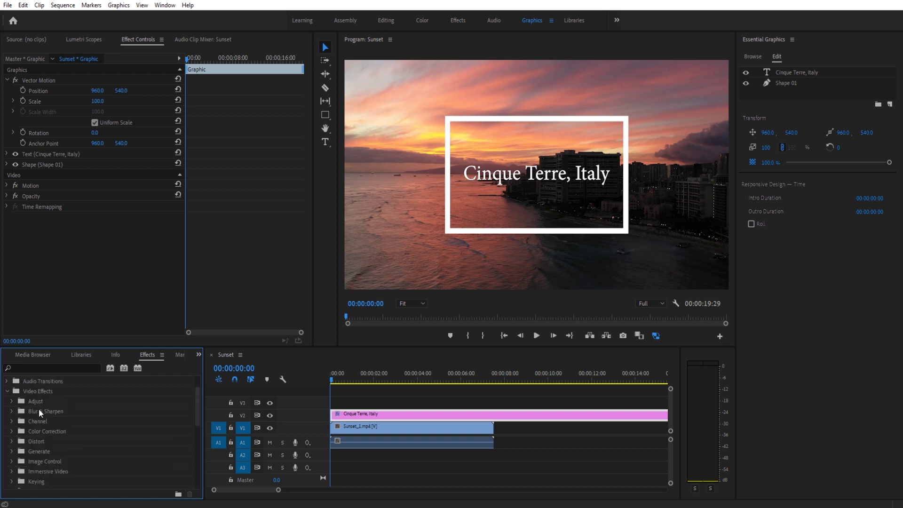
left_click(31, 391)
left_click(6, 392)
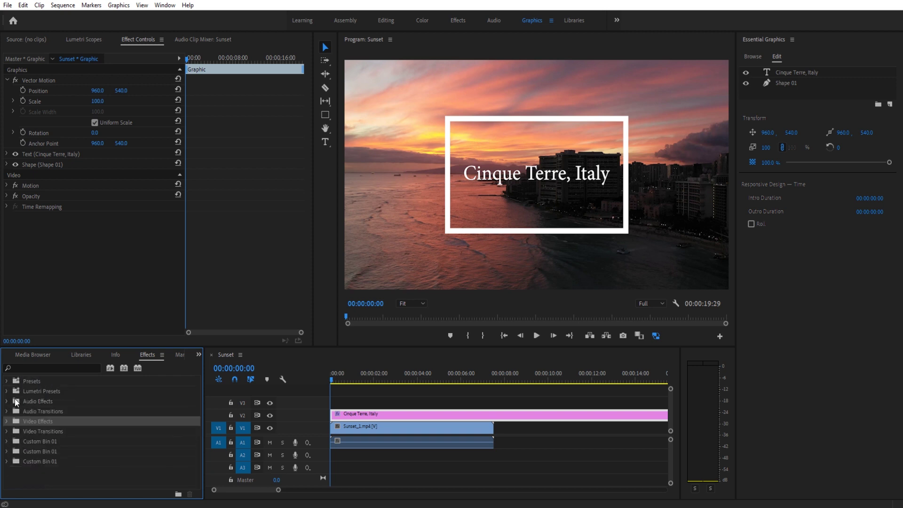
left_click(11, 421)
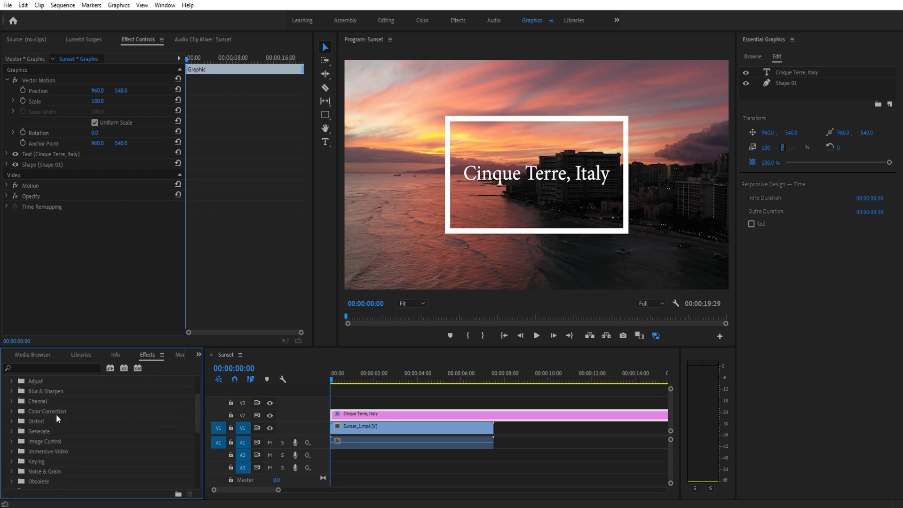
scroll(55, 414, "down", 5)
left_click(38, 449)
scroll(52, 447, "down", 3)
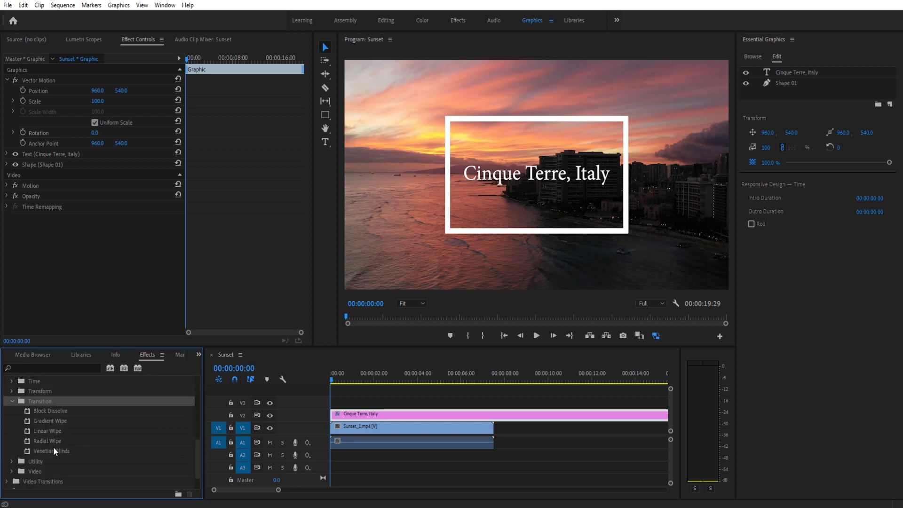
left_click(60, 441)
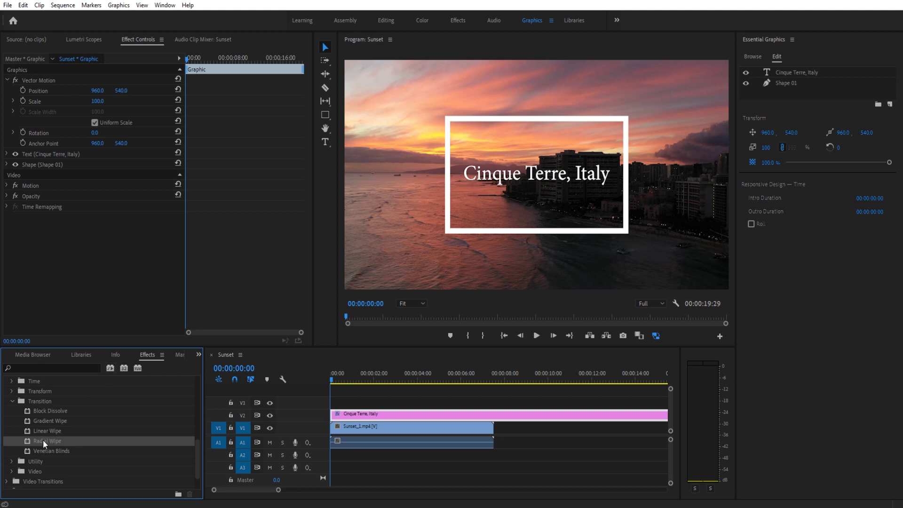
Apply Radial Wipe to the Cinque Terre title clip with Transition Completion at 100.
left_click_drag(43, 439, 390, 416)
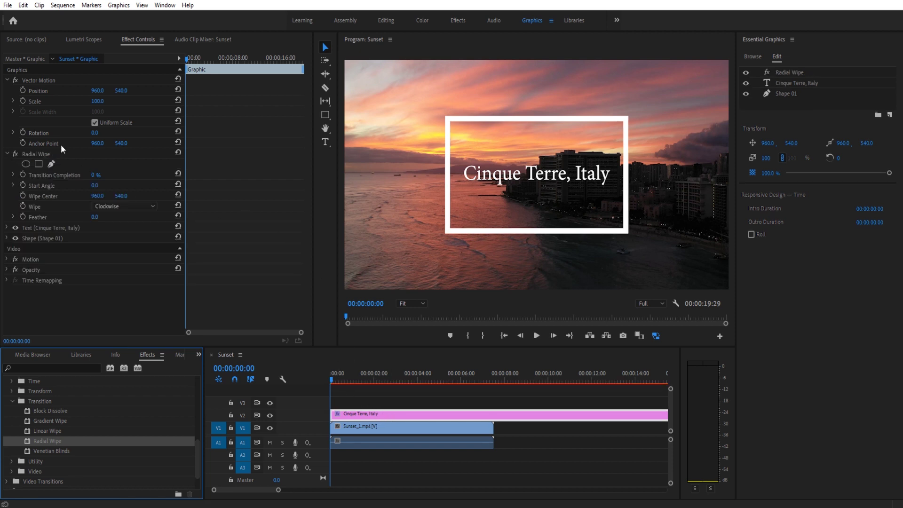
left_click(40, 157)
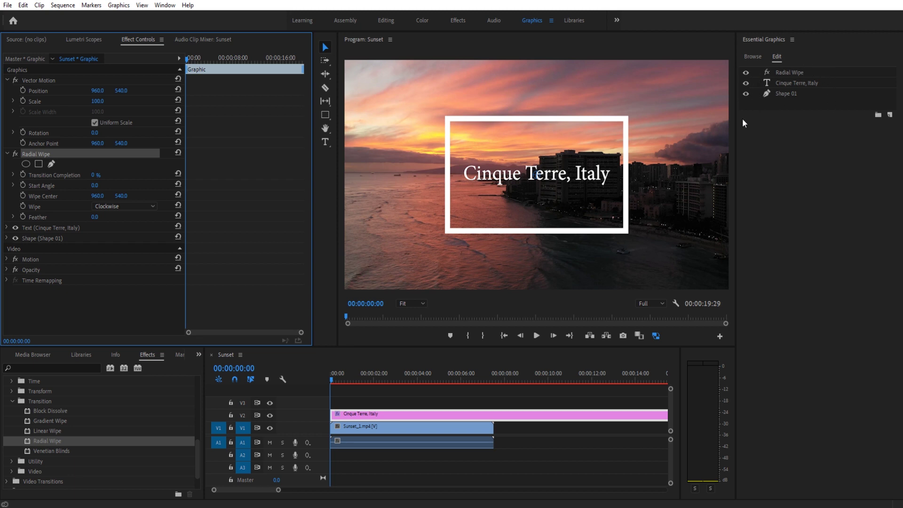
left_click(94, 175)
type("100")
key("Return")
mouse_move(99, 175)
left_mouse_down()
mouse_move(56, 176)
mouse_move(109, 175)
left_mouse_up()
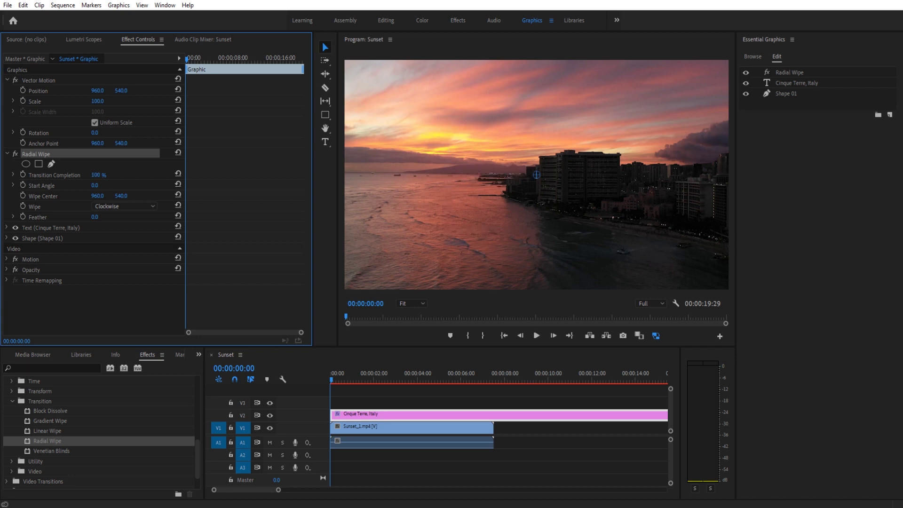
Keyframe Transition Completion from 100% at the start to 0% at frame 20.
left_click(23, 175)
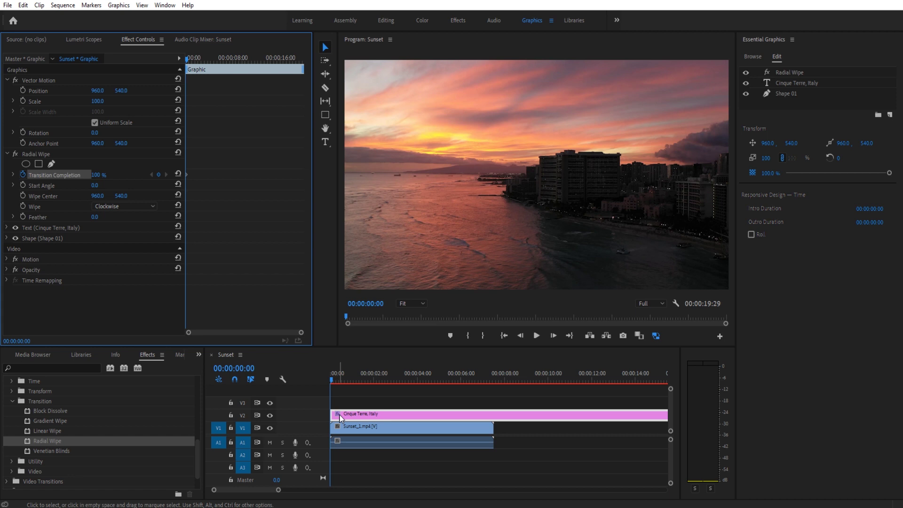
left_click(555, 337)
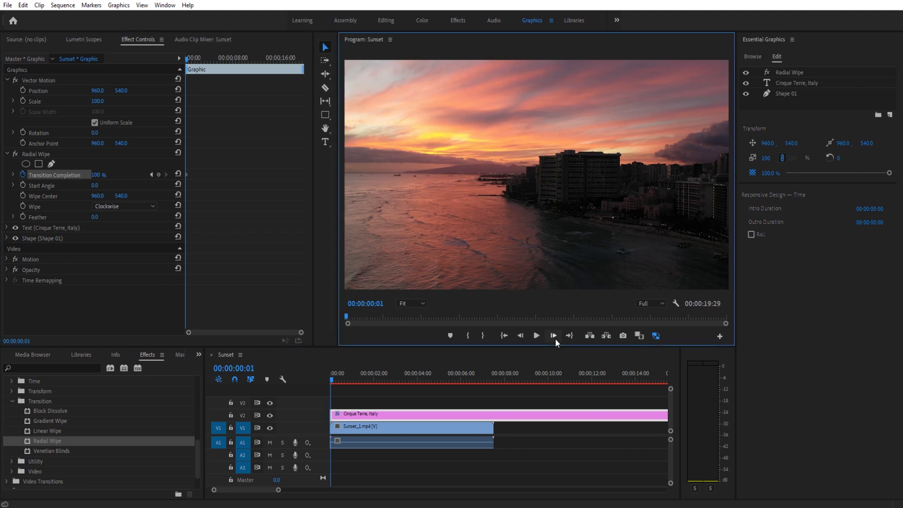
left_click(554, 337)
left_click(554, 336)
left_click(555, 337)
left_click(554, 336)
left_click(555, 337)
left_click(554, 336)
left_click(554, 337)
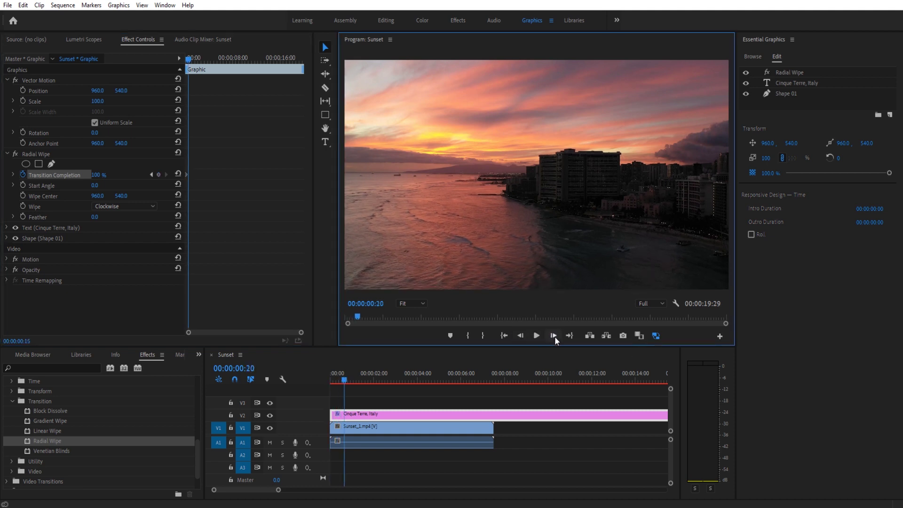
left_click(555, 337)
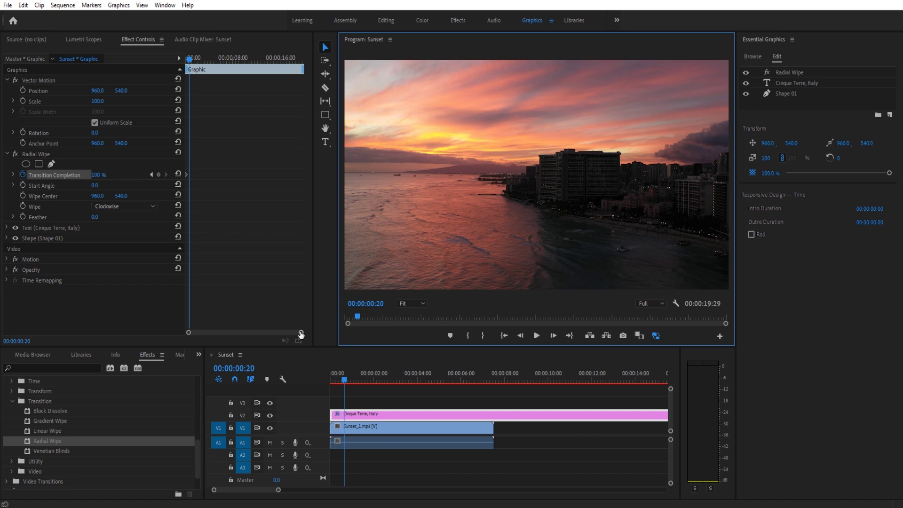
scroll(284, 336, "up", 5)
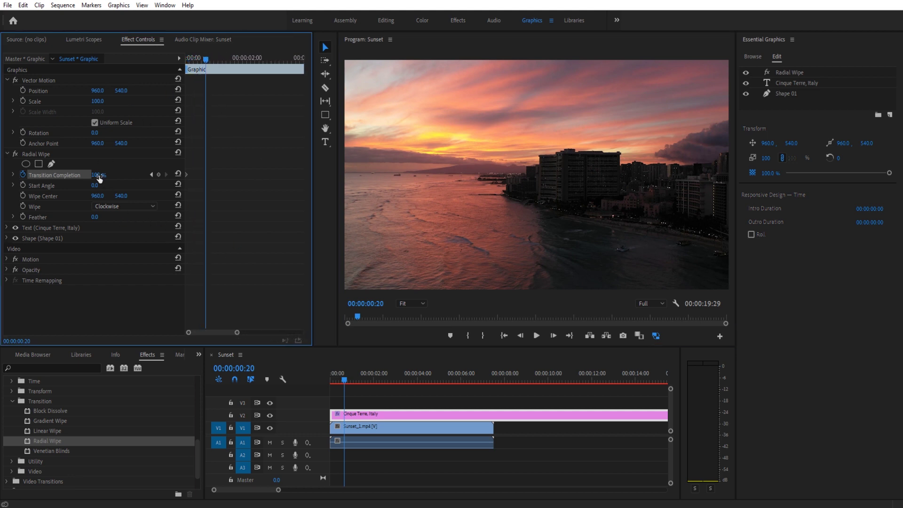
left_click(96, 175)
type("0")
key("Return")
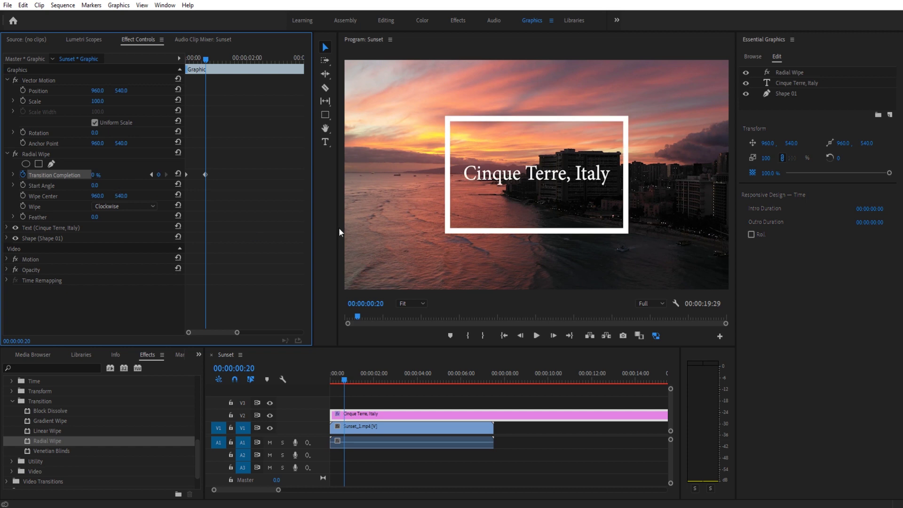
Play the radial-wipe title reveal from the sequence start.
left_click(330, 378)
key("space")
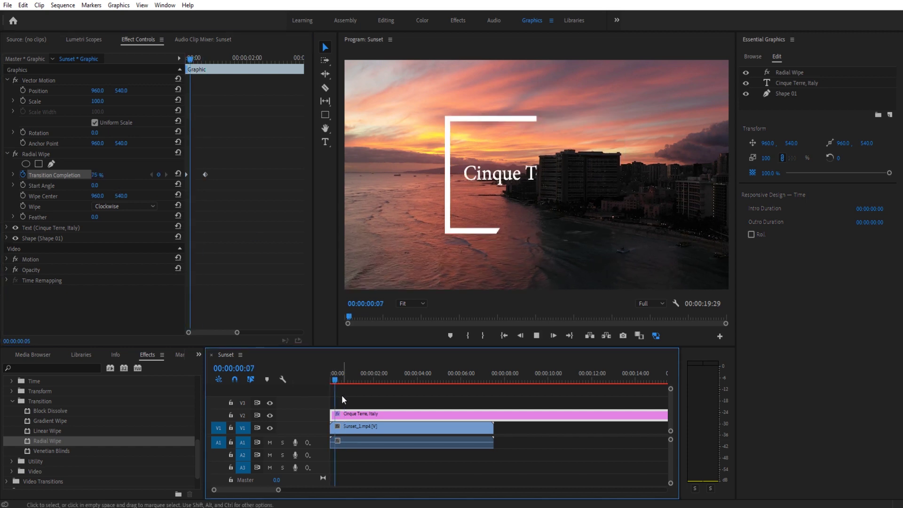
key("space")
left_click_drag(351, 379, 330, 380)
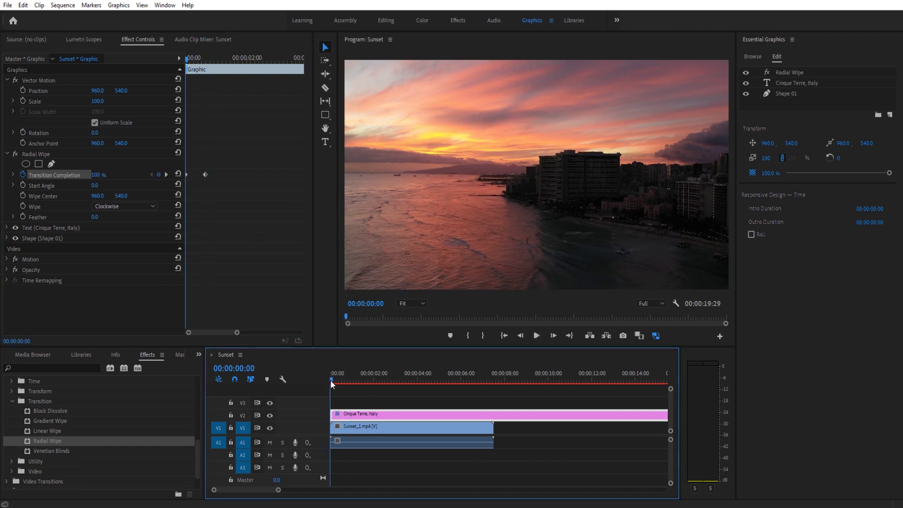
key("space")
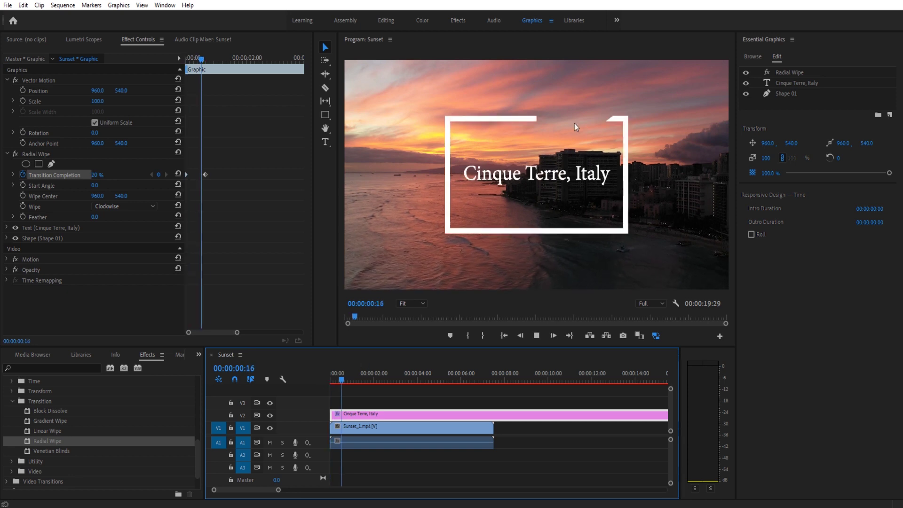
key("space")
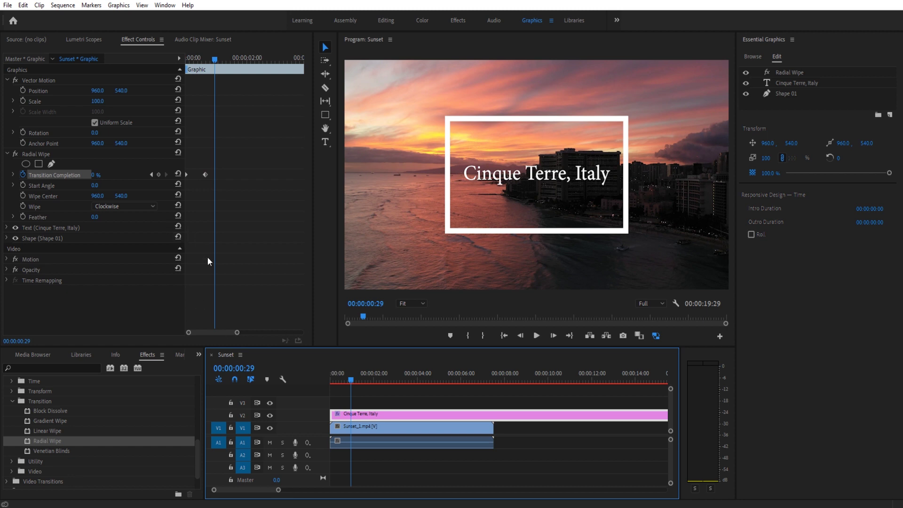
Set Ease Out on the first Transition Completion keyframe and Ease In on the second, then replay.
left_click_drag(235, 332, 224, 332)
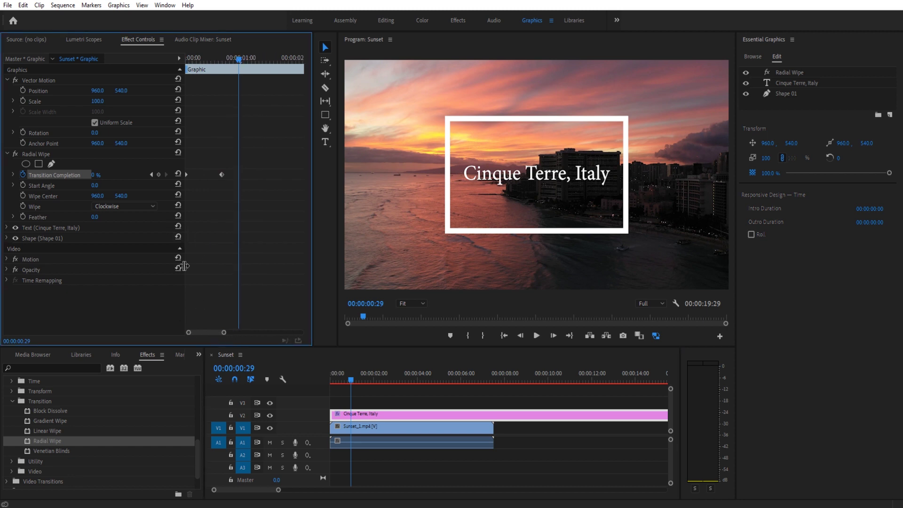
right_click(187, 174)
left_click(225, 329)
right_click(222, 175)
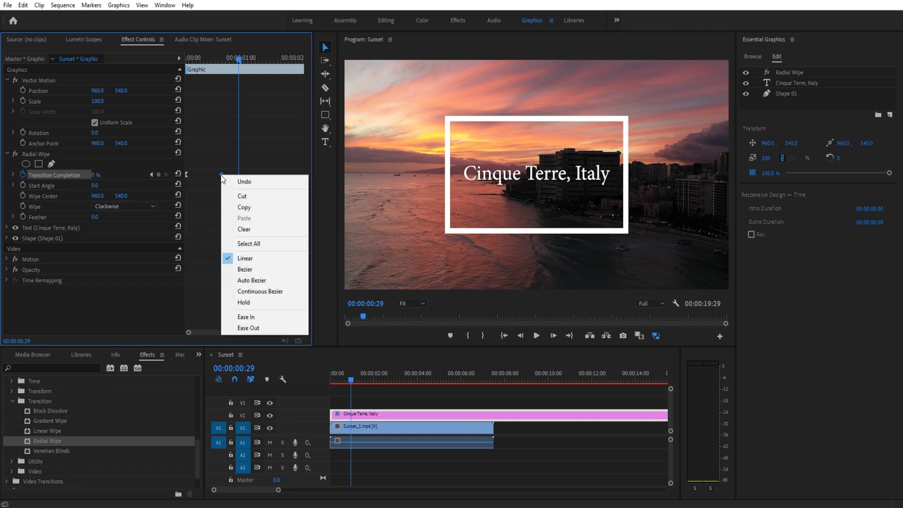
left_click(246, 317)
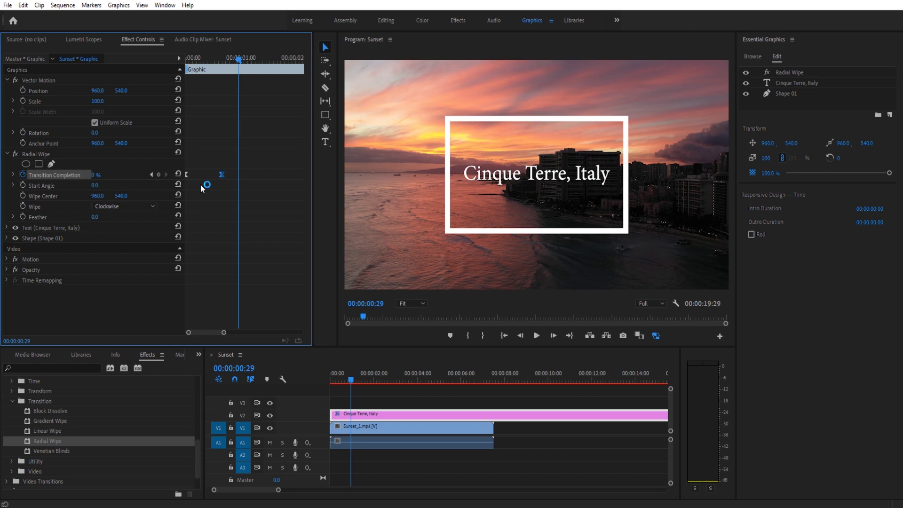
key("Home")
key("space")
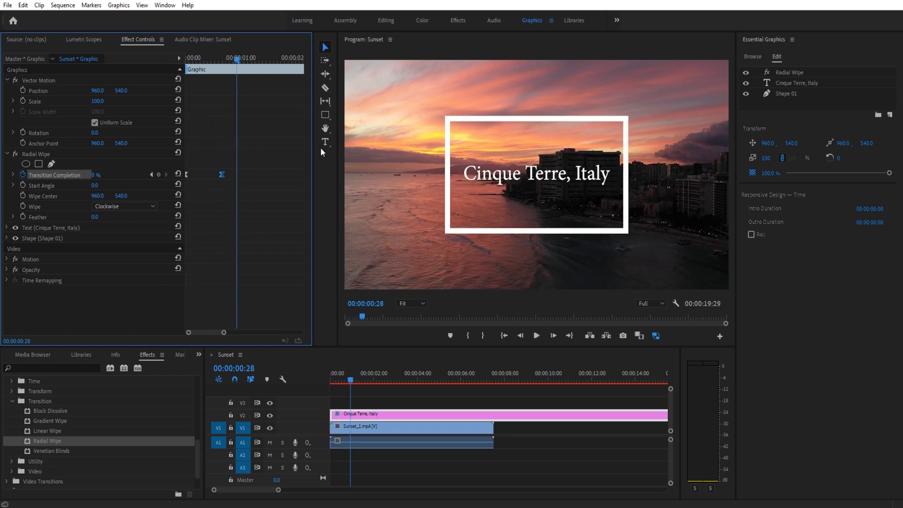
Drag the Bezier handle in the Transition Completion speed graph to peak at 358.8.
left_click(13, 175)
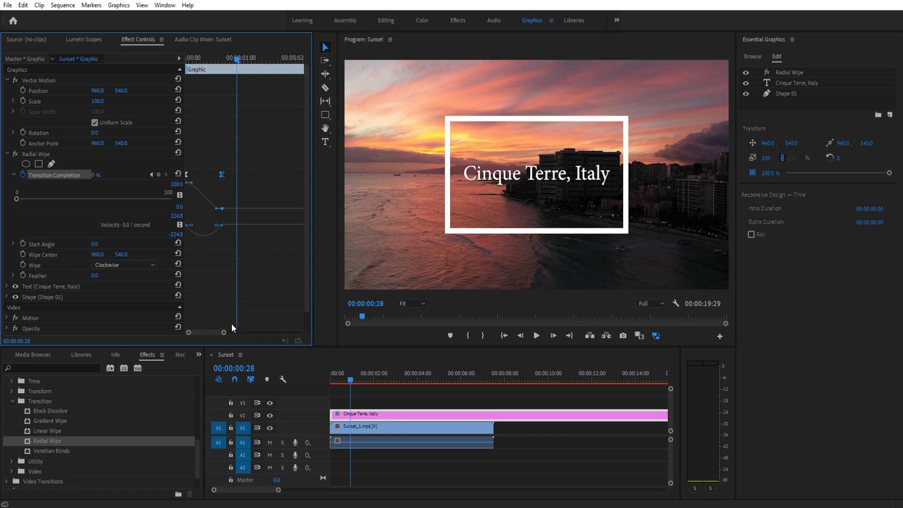
left_click_drag(226, 333, 223, 333)
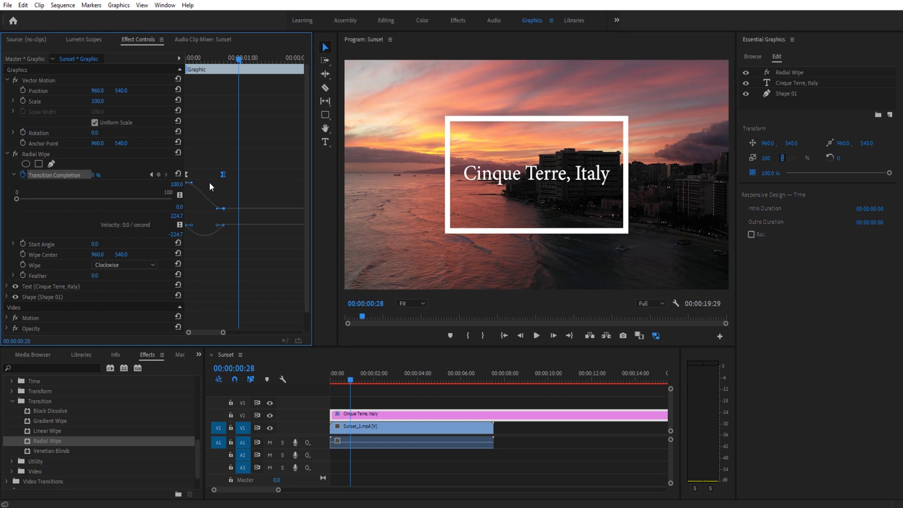
left_click_drag(219, 225, 209, 224)
Replay the reshaped title reveal from the start to check the easing.
left_click_drag(342, 382, 293, 376)
key("space")
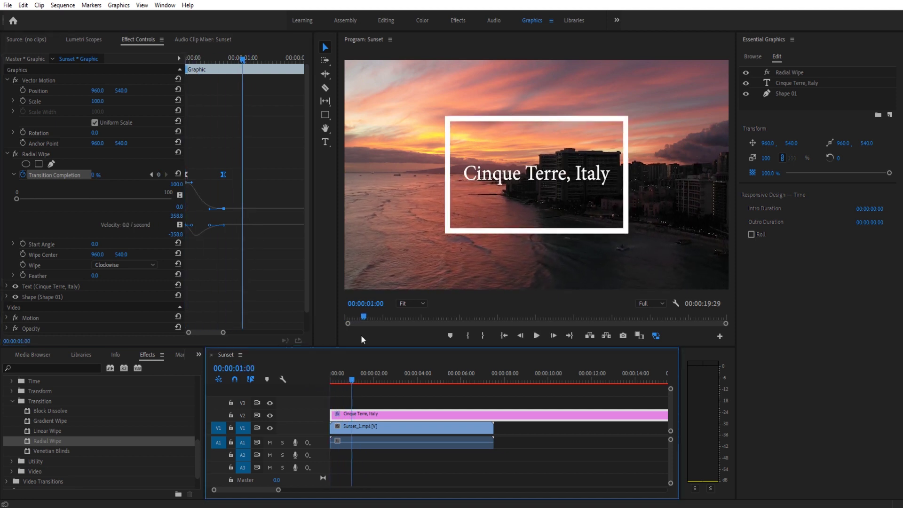
left_click_drag(350, 379, 292, 379)
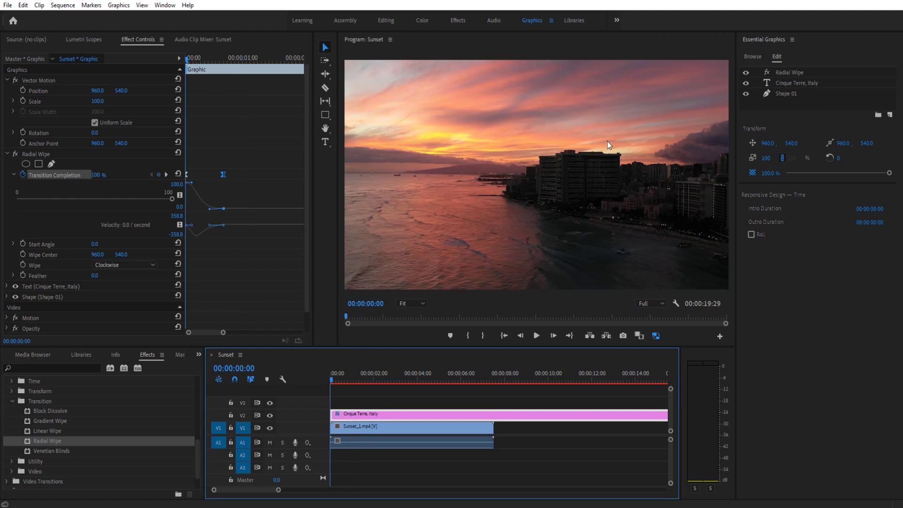
key("space")
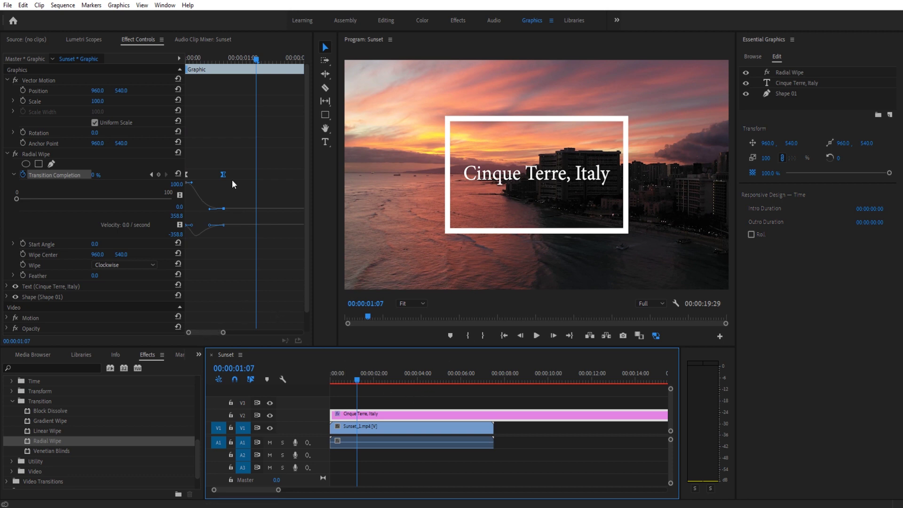
Add a Transition Completion keyframe at 00:00:04:00, then move the playhead to 00:00:04:20.
left_click_drag(258, 63, 289, 76)
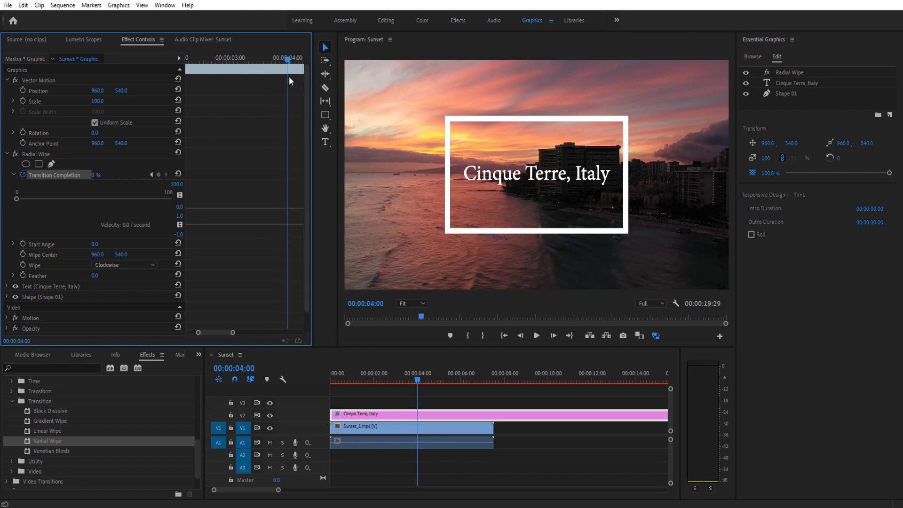
left_click(160, 175)
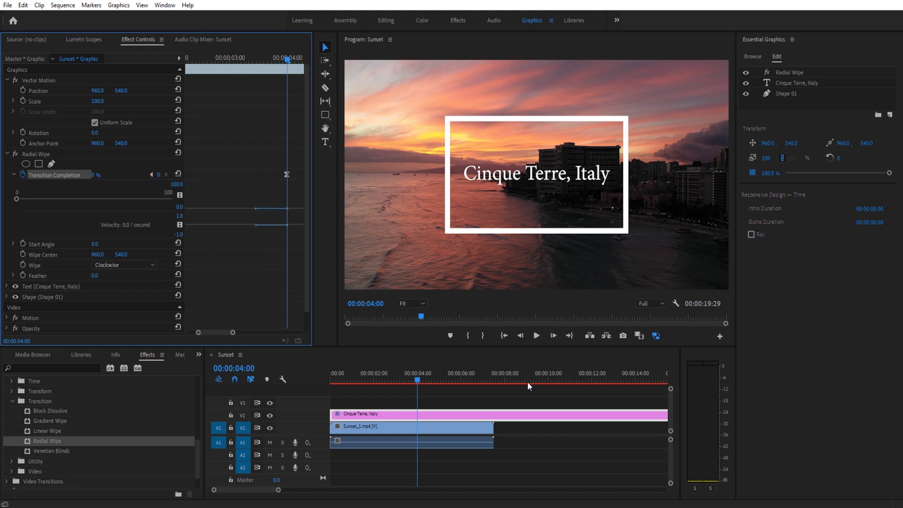
left_click(549, 337)
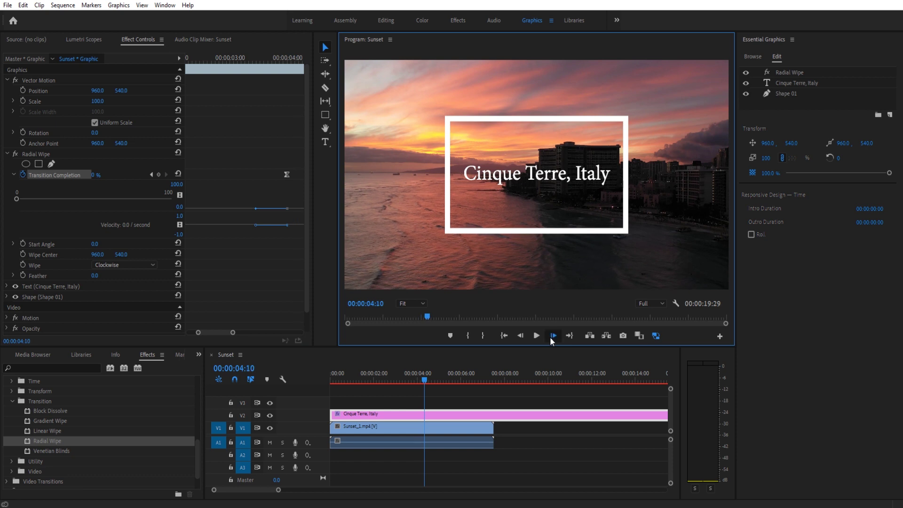
left_click(159, 172)
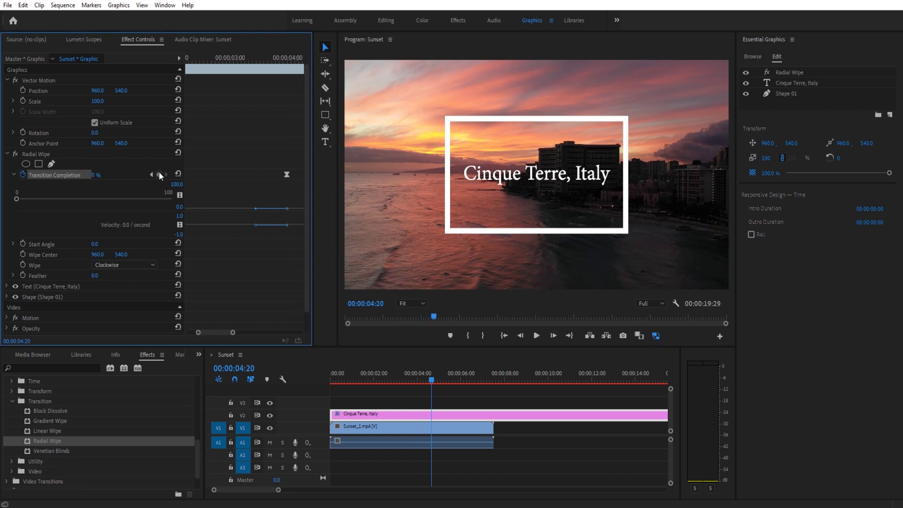
scroll(219, 334, "down", 2)
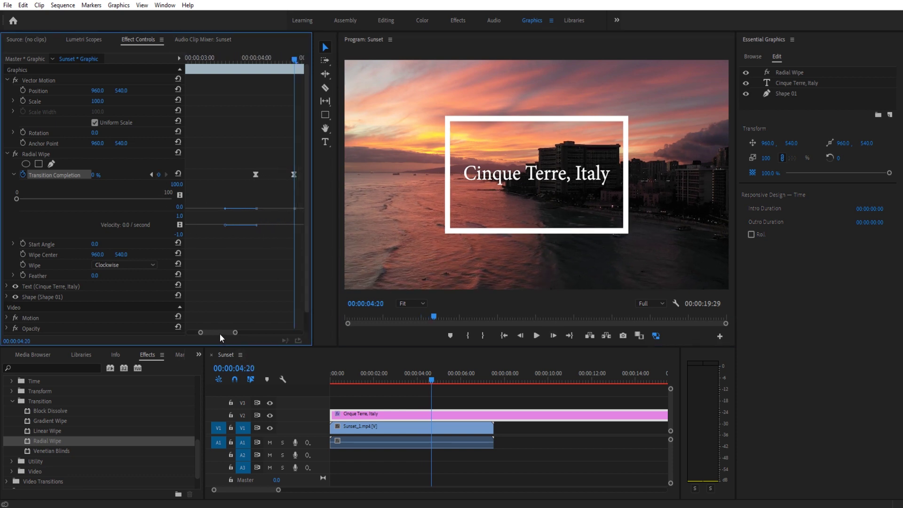
Apply Ease Out to the 04:00 keyframe and Ease In to the 04:20 keyframe.
right_click(255, 175)
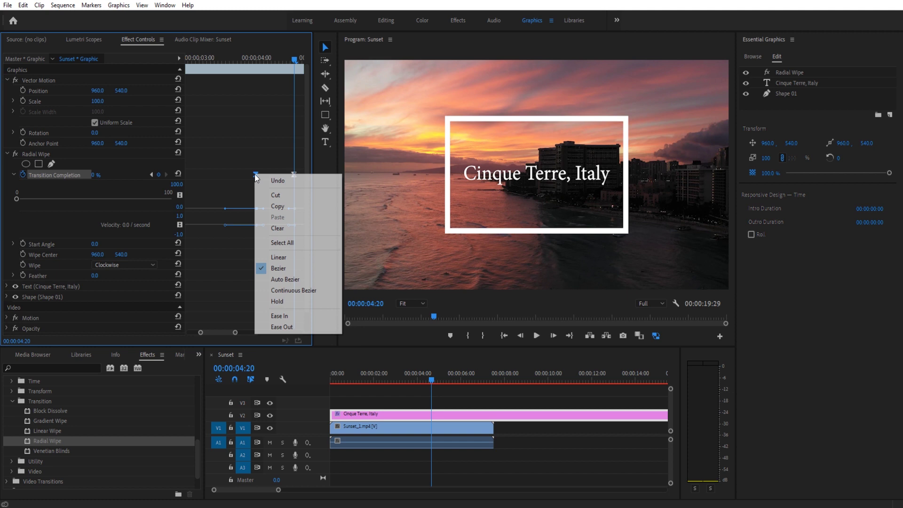
left_click(282, 328)
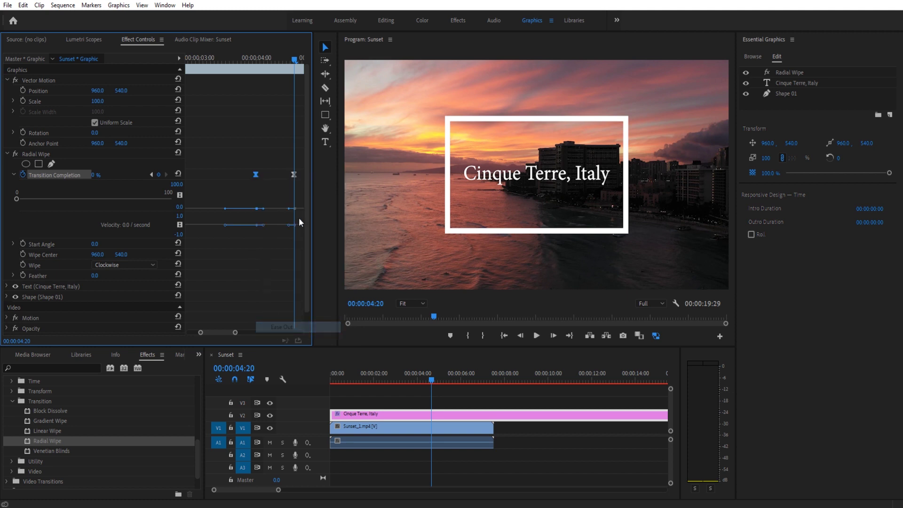
right_click(294, 175)
left_click(312, 316)
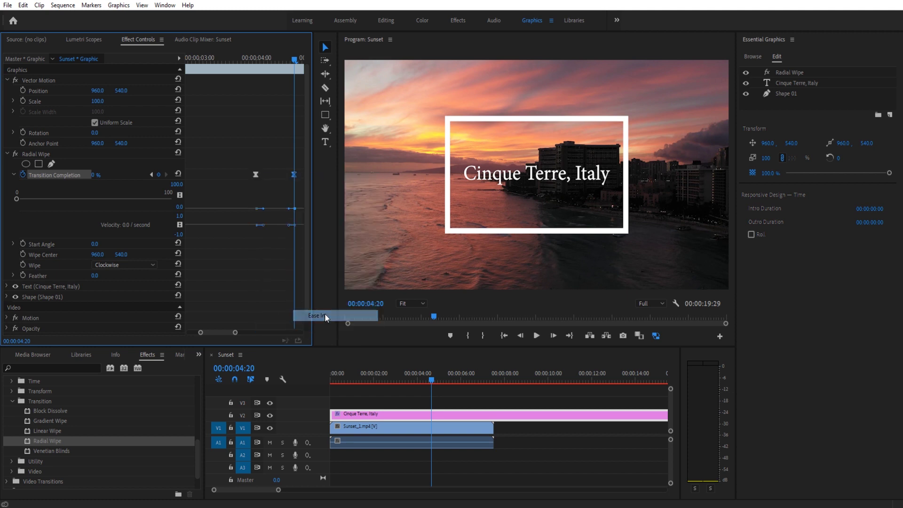
Set Transition Completion to 100% at 00:00:04:20 and reshape the exit wipe's Bezier speed curve.
left_click(101, 175)
type("100")
key("Return")
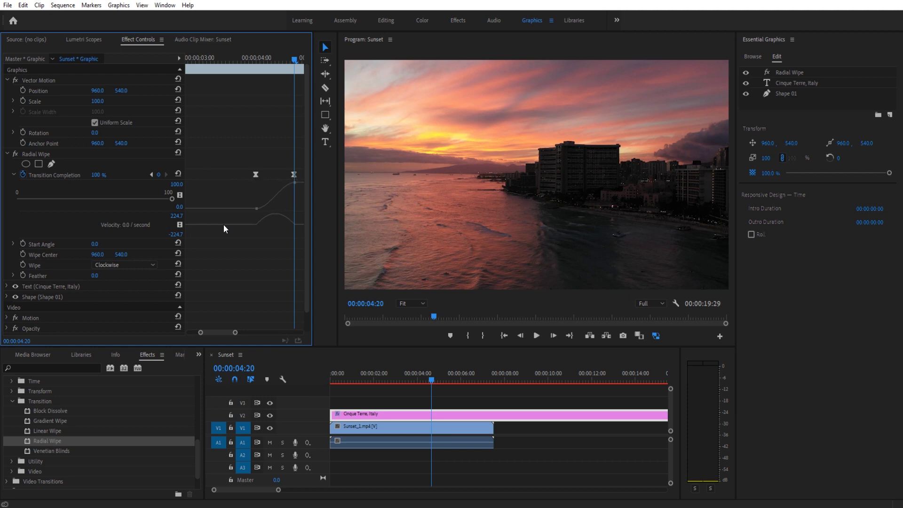
left_click(291, 175)
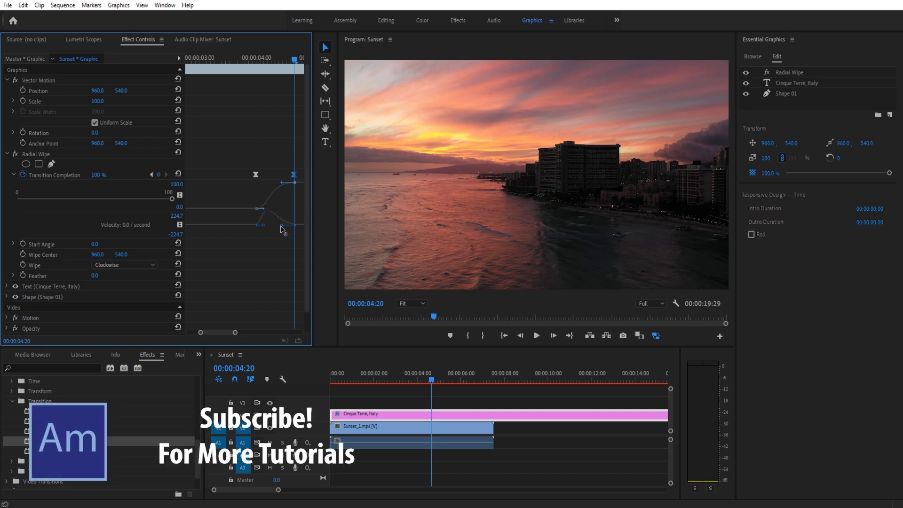
left_click_drag(283, 226, 273, 226)
left_click_drag(426, 380, 414, 383)
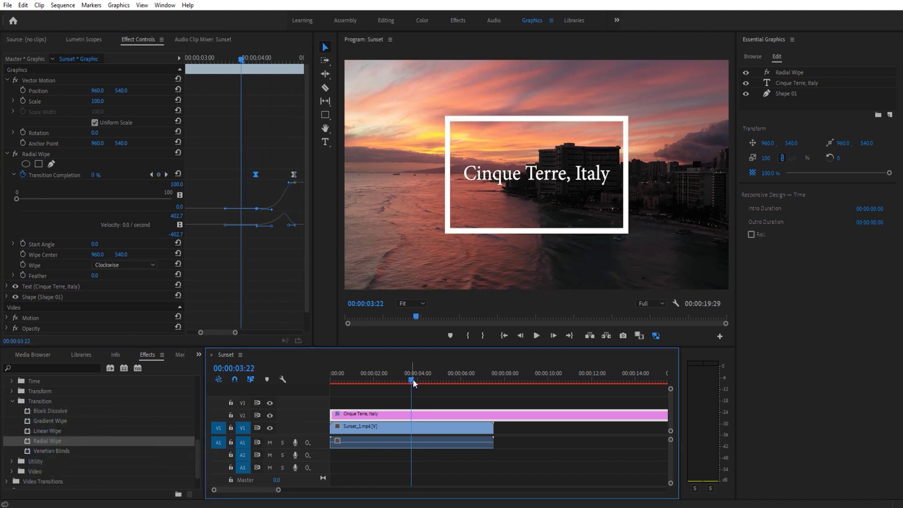
key("space")
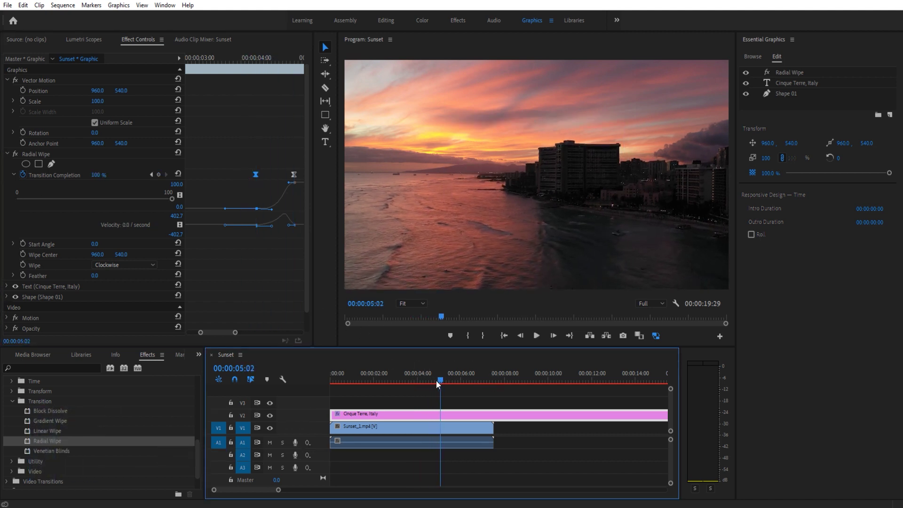
left_click(416, 380)
left_click(416, 380)
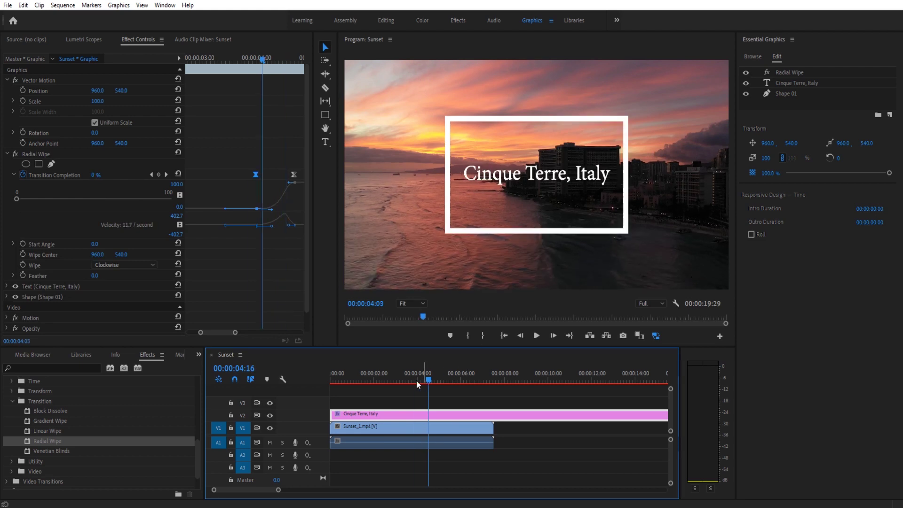
left_click_drag(415, 380, 418, 380)
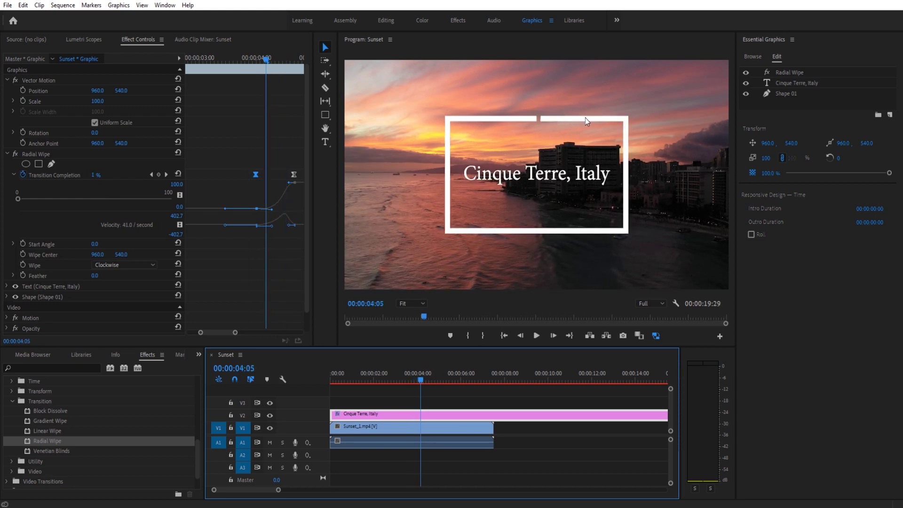
key("space")
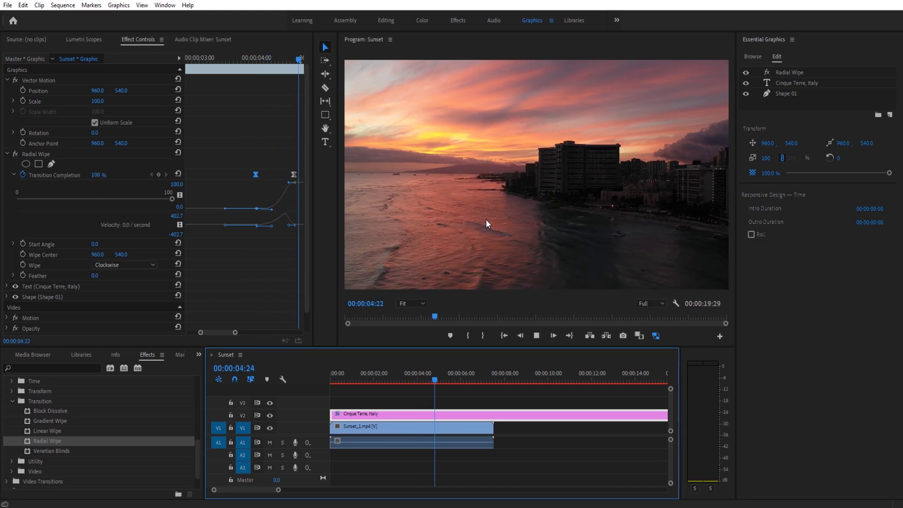
key("space")
left_click_drag(434, 380, 262, 380)
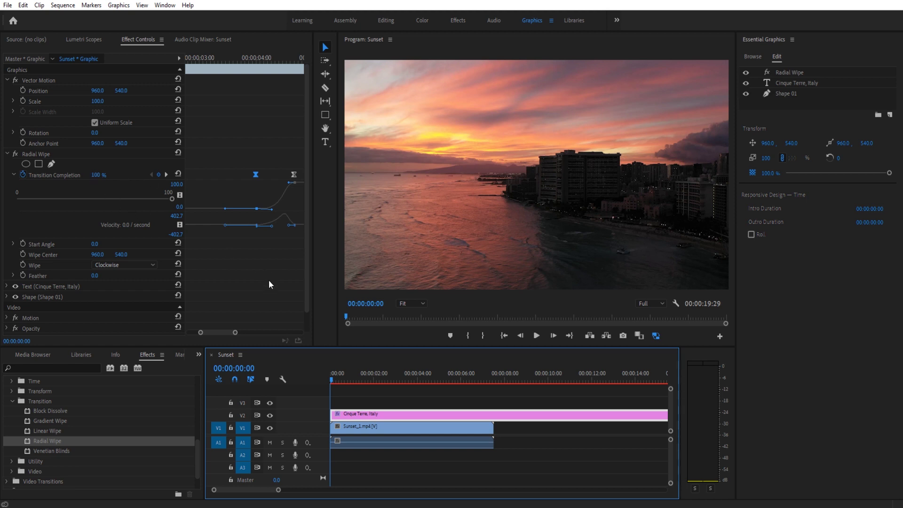
key("space")
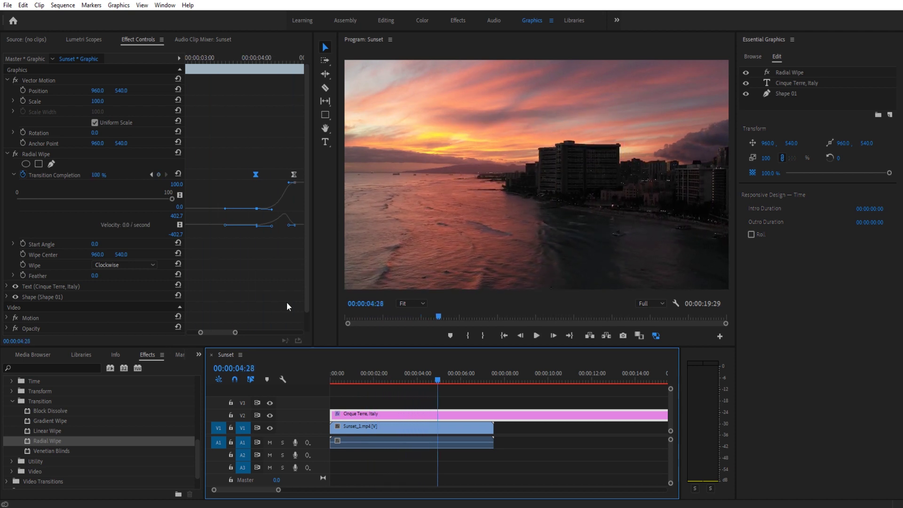
key("space")
Razor the title clip at 00:00:04:29, delete the leftover piece, and reselect the Cinque Terre, Italy clip.
mouse_move(437, 383)
left_mouse_down()
mouse_move(407, 380)
mouse_move(438, 382)
left_mouse_up()
key("c")
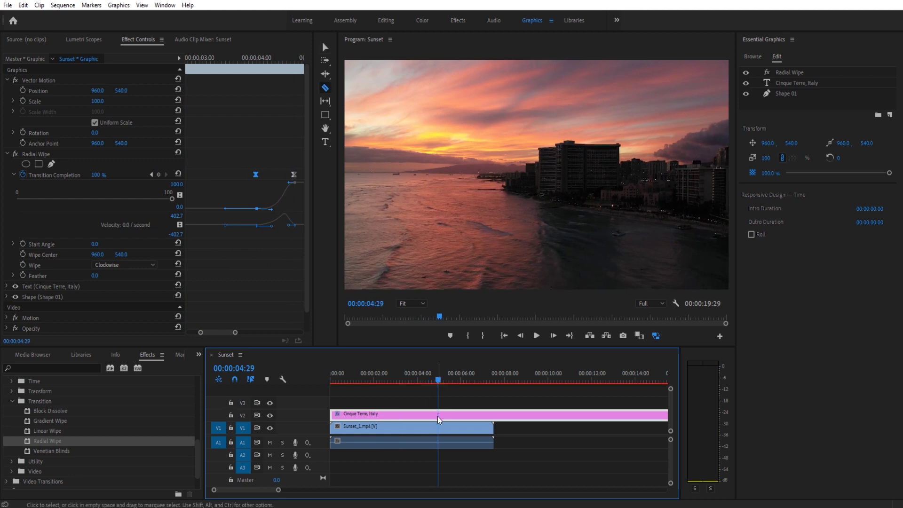
left_click(442, 416)
key("v")
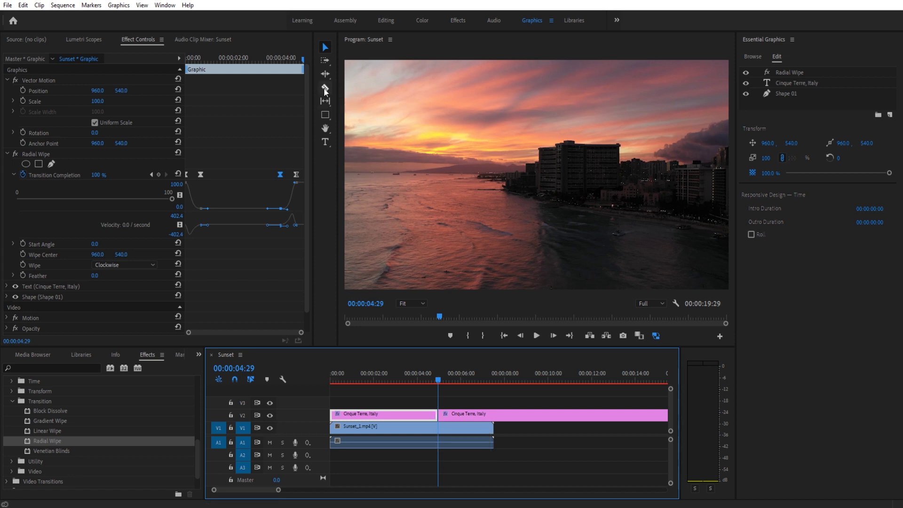
left_click(471, 415)
key("Delete")
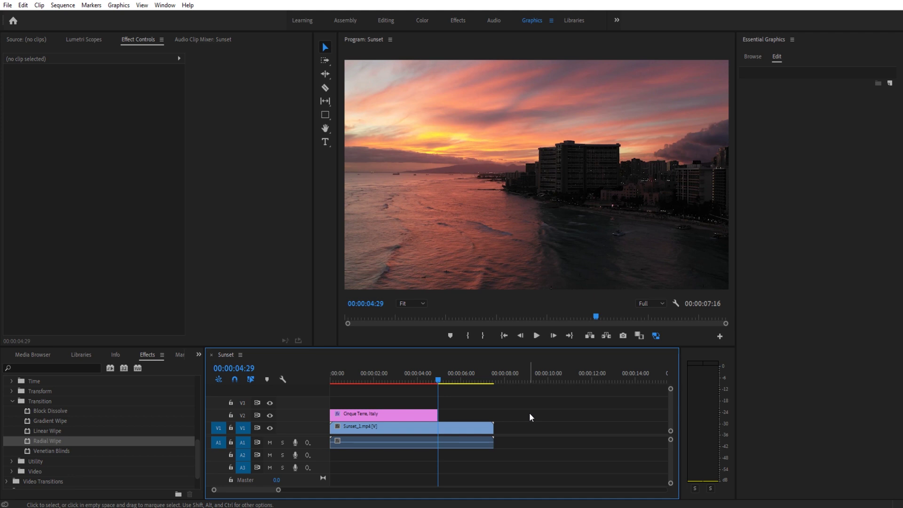
left_click(406, 411)
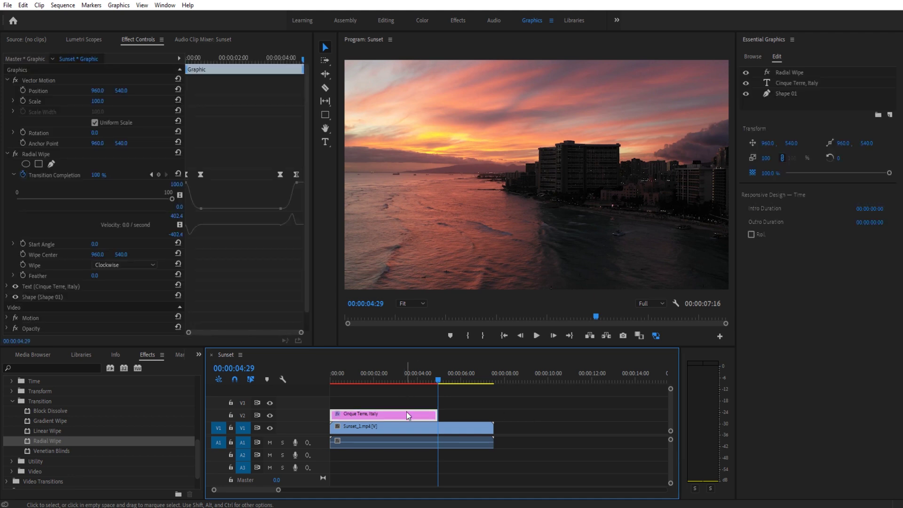
Export the title clip as a Motion Graphics Template named 'Border Text Animation'.
right_click(406, 411)
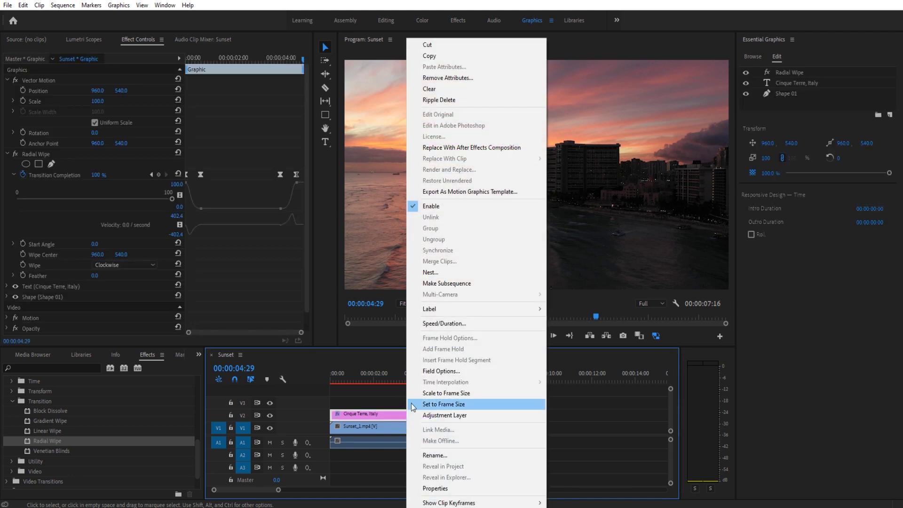
left_click(464, 192)
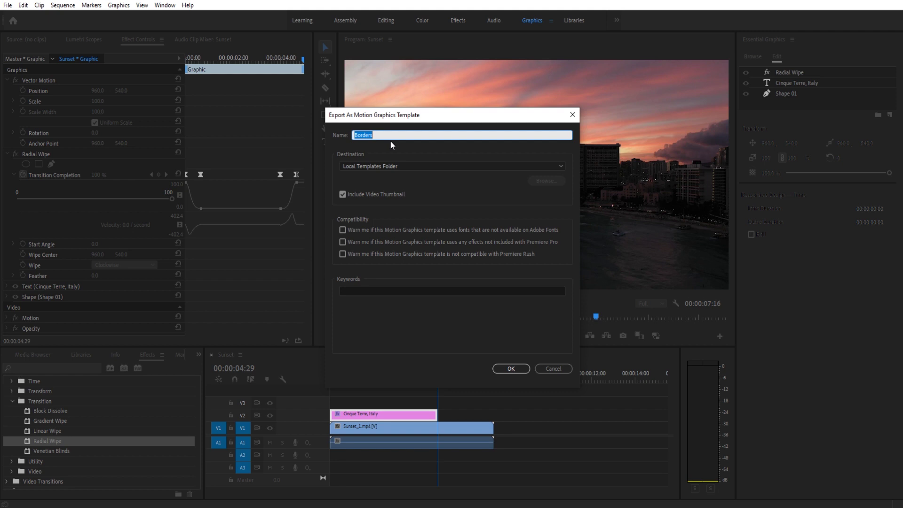
type("Border Text Animation")
left_click(512, 370)
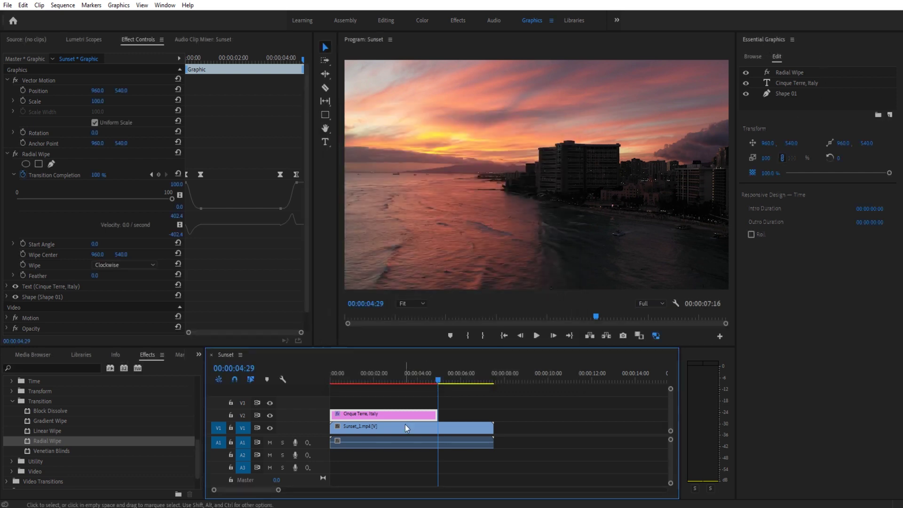
Delete the original title clip and search the Essential Graphics templates for 'Border'.
key("Delete")
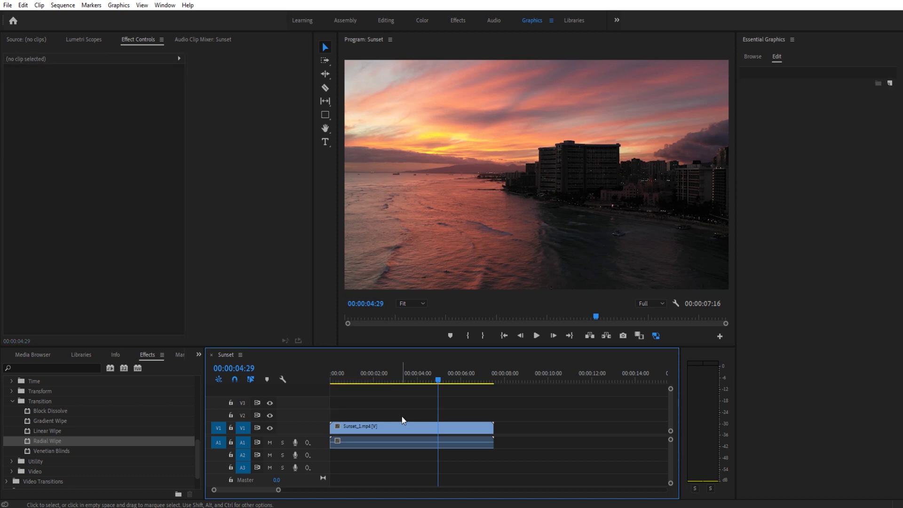
left_click(754, 56)
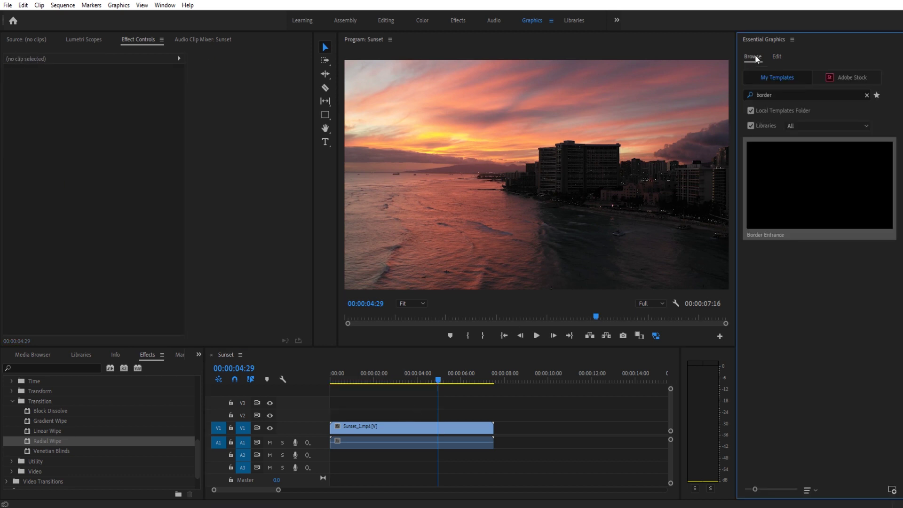
left_click_drag(780, 95, 729, 96)
key("BackSpace")
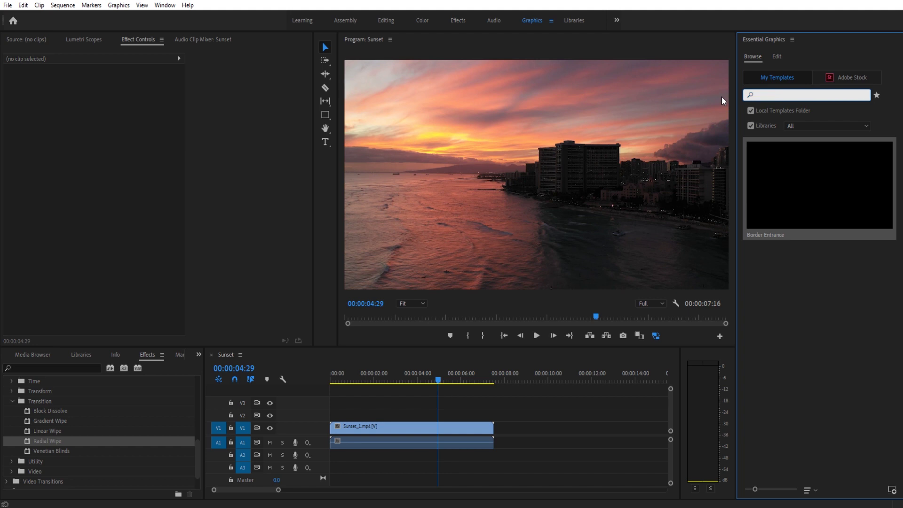
type("Border")
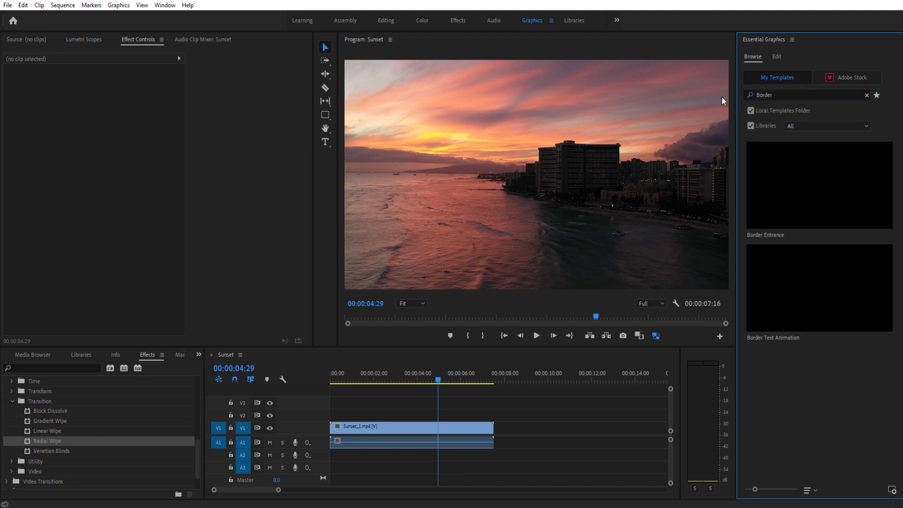
Place the Border Text Animation template on V2 above the sunset and play it from the start.
mouse_move(802, 310)
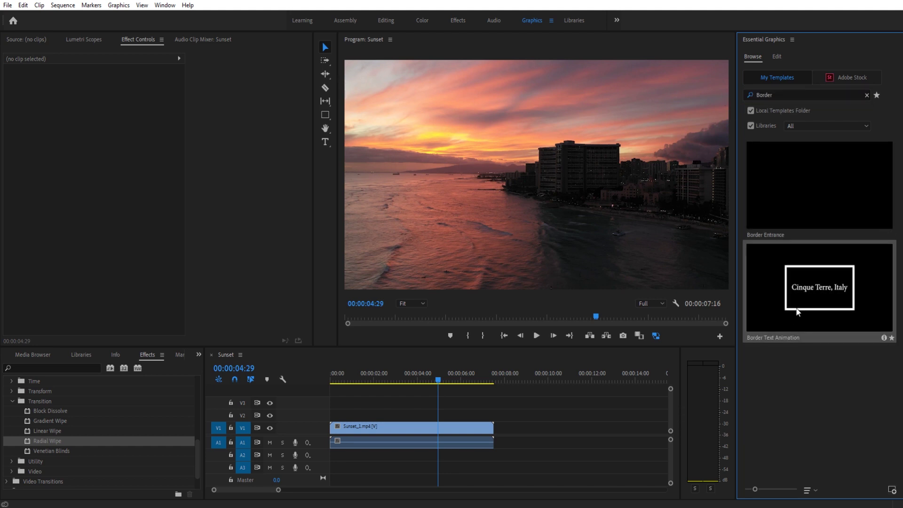
left_click_drag(809, 295, 324, 416)
key("Home")
key("space")
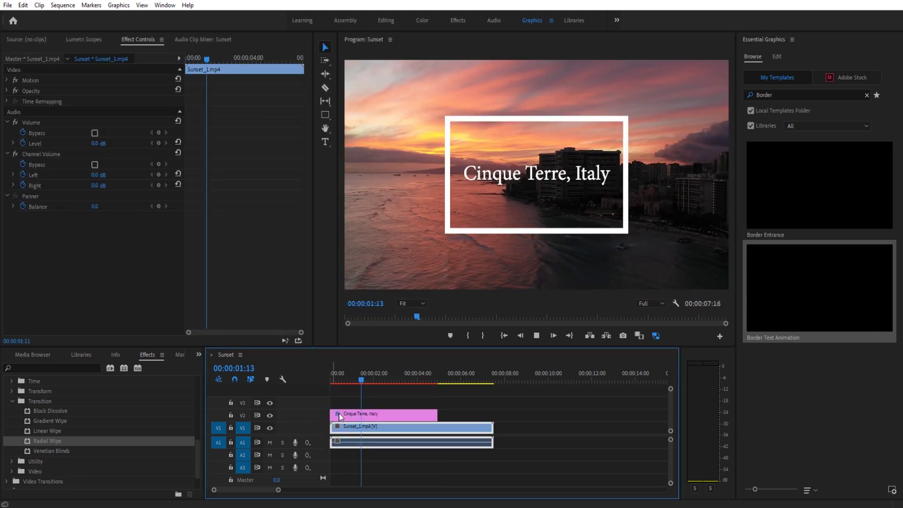
Change the title text to 'Roma, Italy' and centre it horizontally in the frame.
left_click(364, 416)
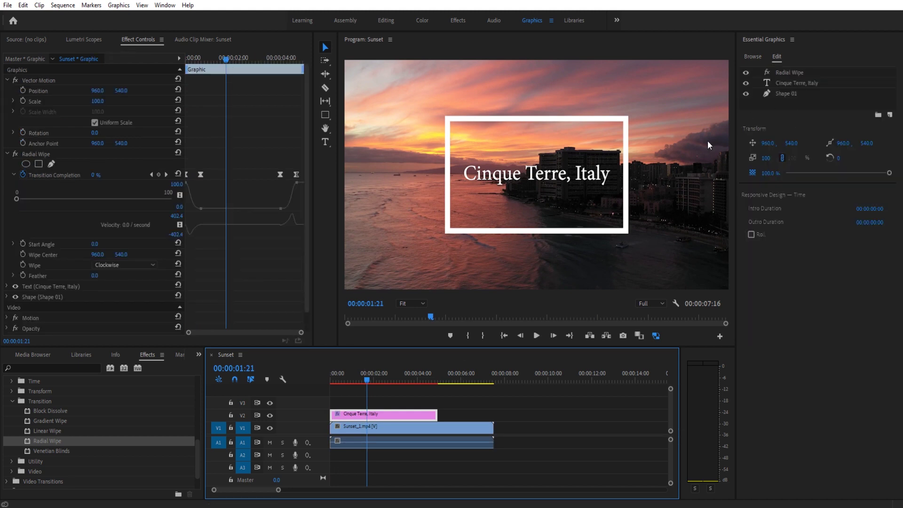
left_click(794, 84)
double_click(547, 170)
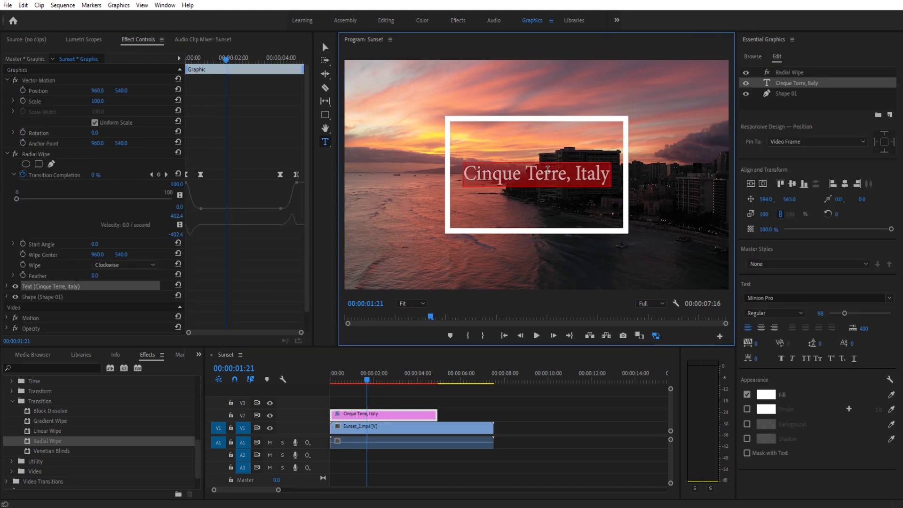
type("Roma, Italy")
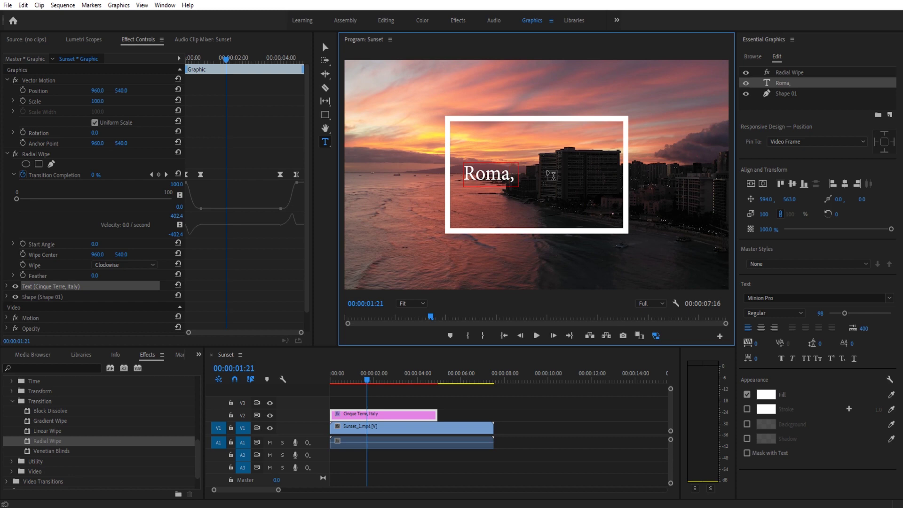
left_click(762, 184)
Deselect the clip and play back the retitled animation through its wipe-out.
left_click(539, 414)
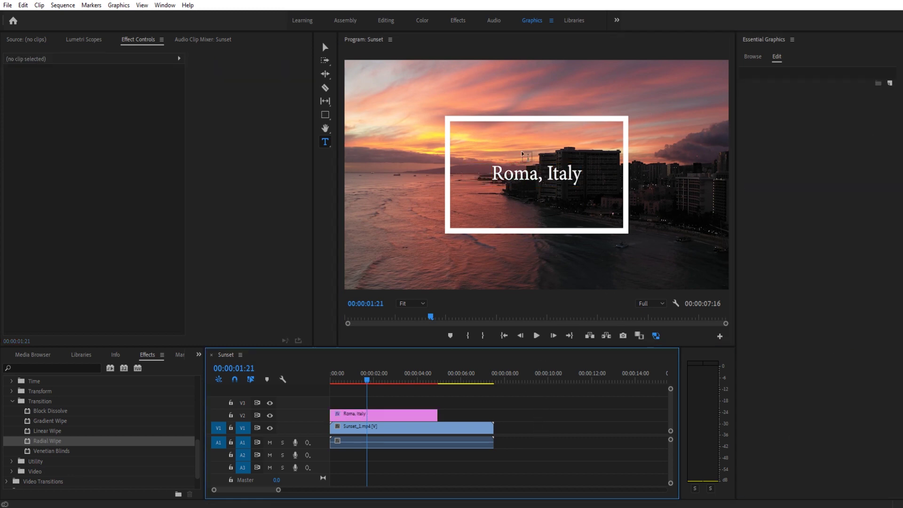
key("space")
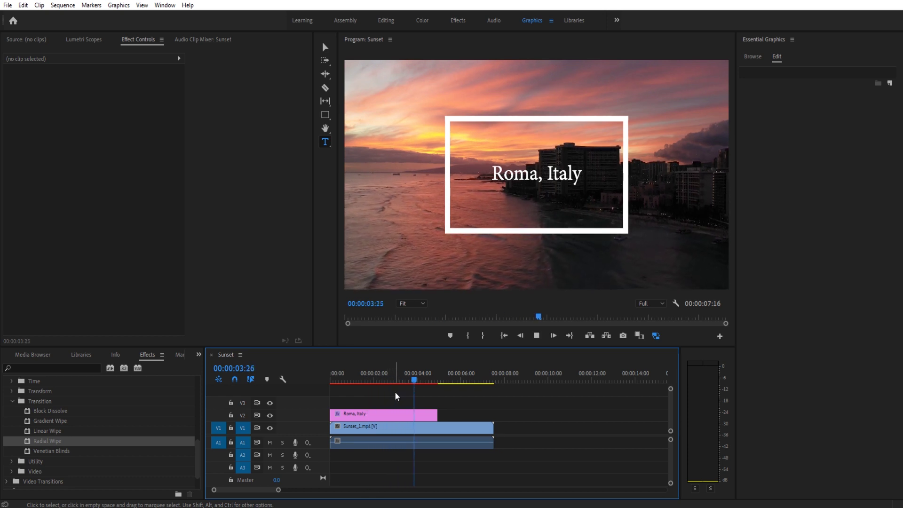
key("space")
key("d")
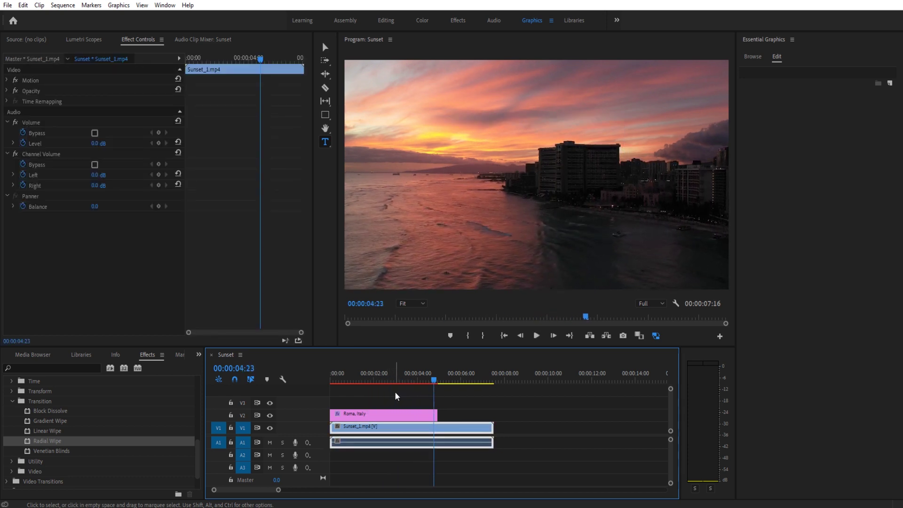